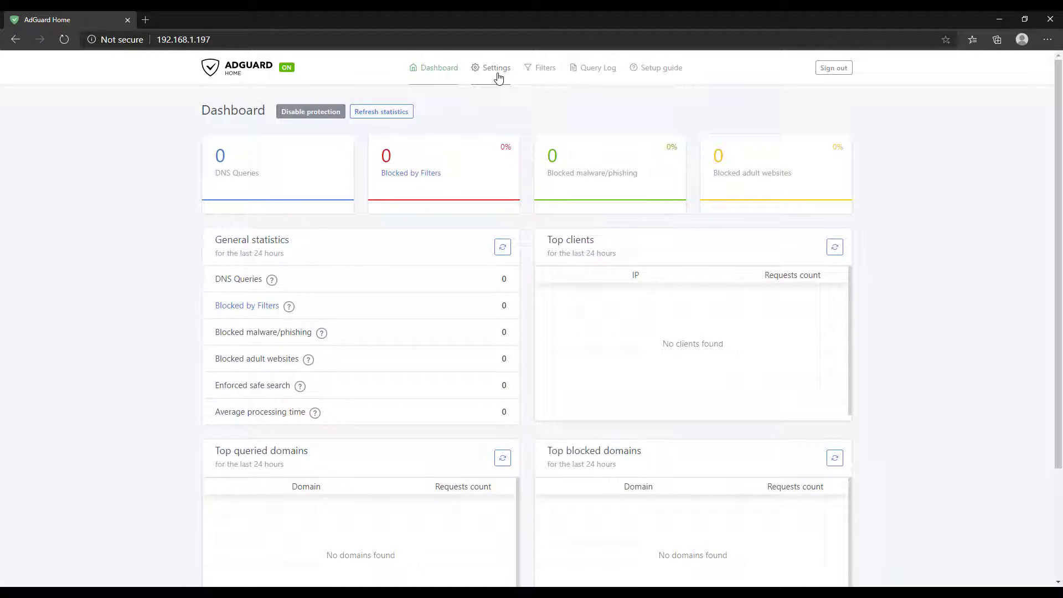
Review the General settings page of the AdGuard Home dashboard
mouse_move(497, 72)
click(506, 104)
scroll(534, 170, down, 6)
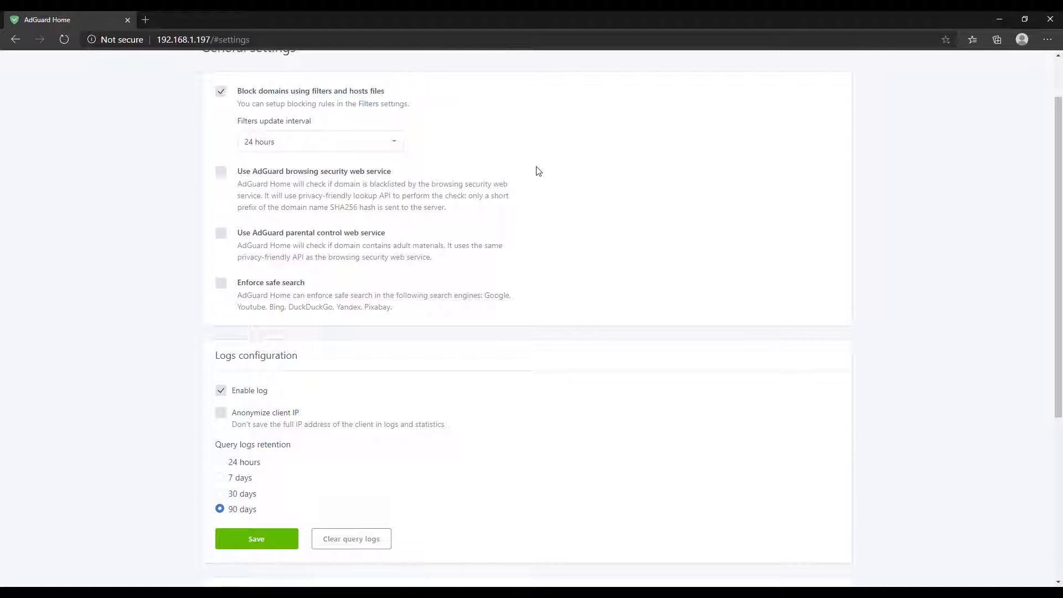
scroll(536, 171, up, 6)
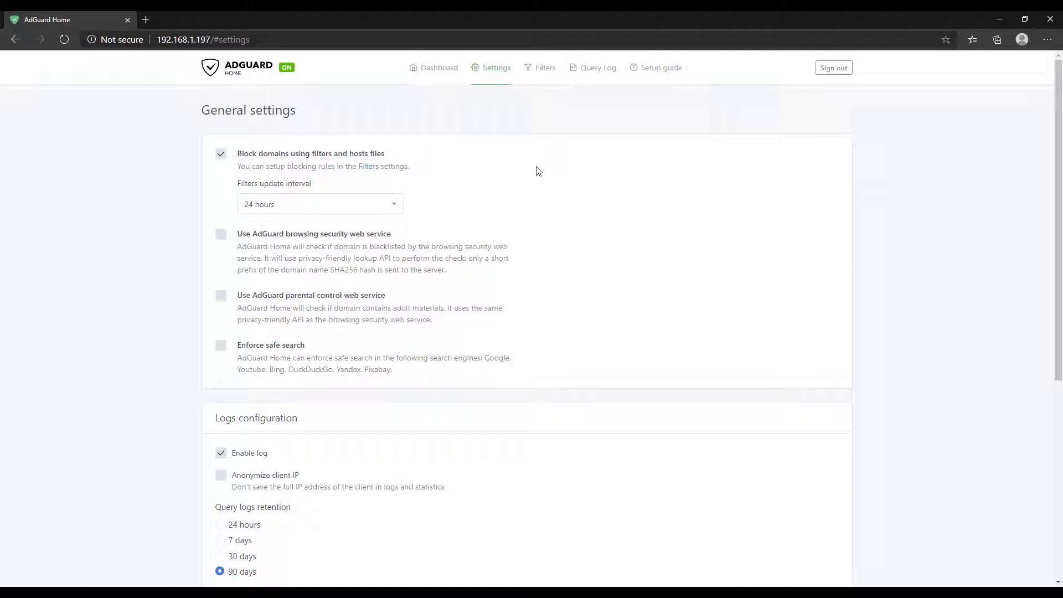
Look through the DNS settings page from top to bottom and back
mouse_move(501, 92)
click(505, 122)
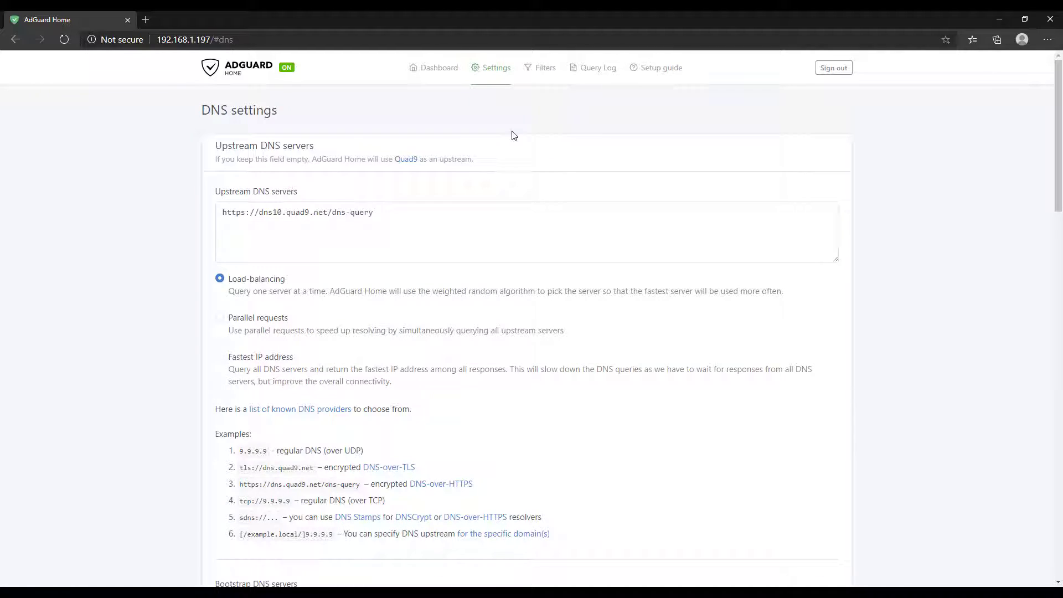
scroll(542, 202, down, 5)
scroll(544, 200, down, 11)
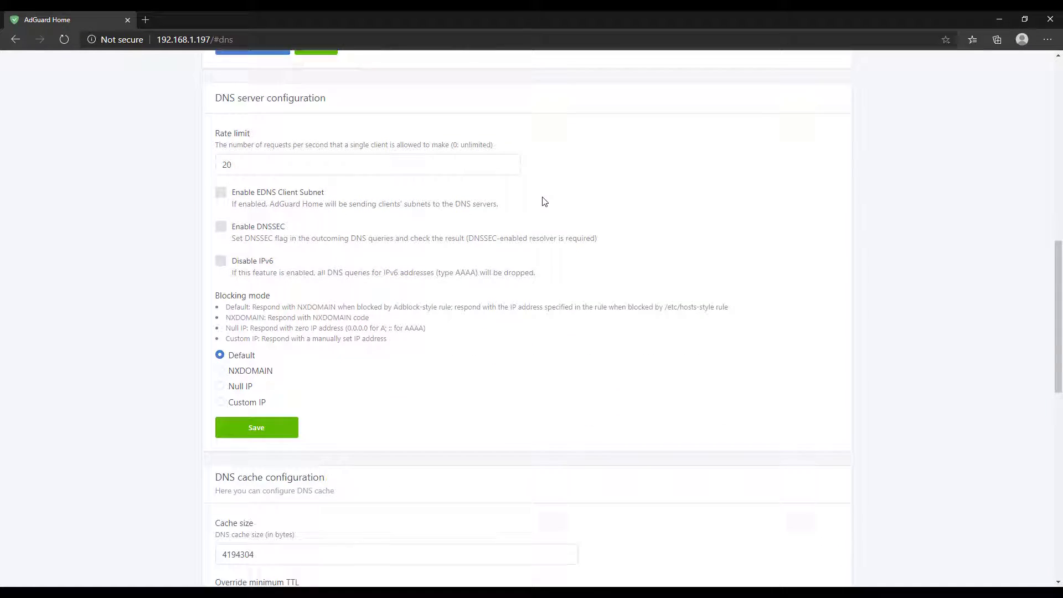
scroll(544, 200, down, 5)
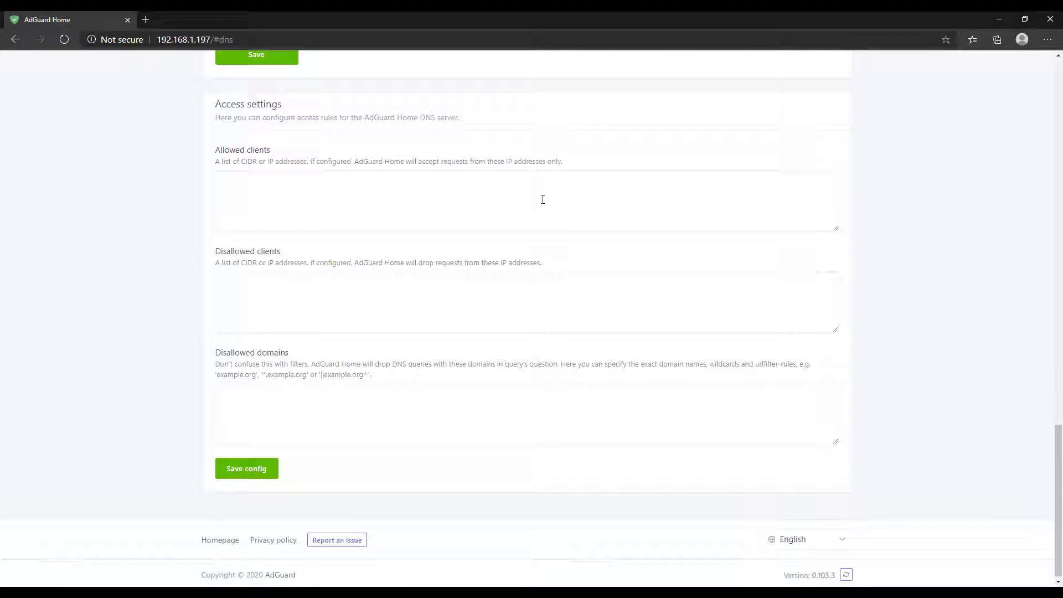
scroll(542, 200, up, 3)
scroll(542, 201, up, 18)
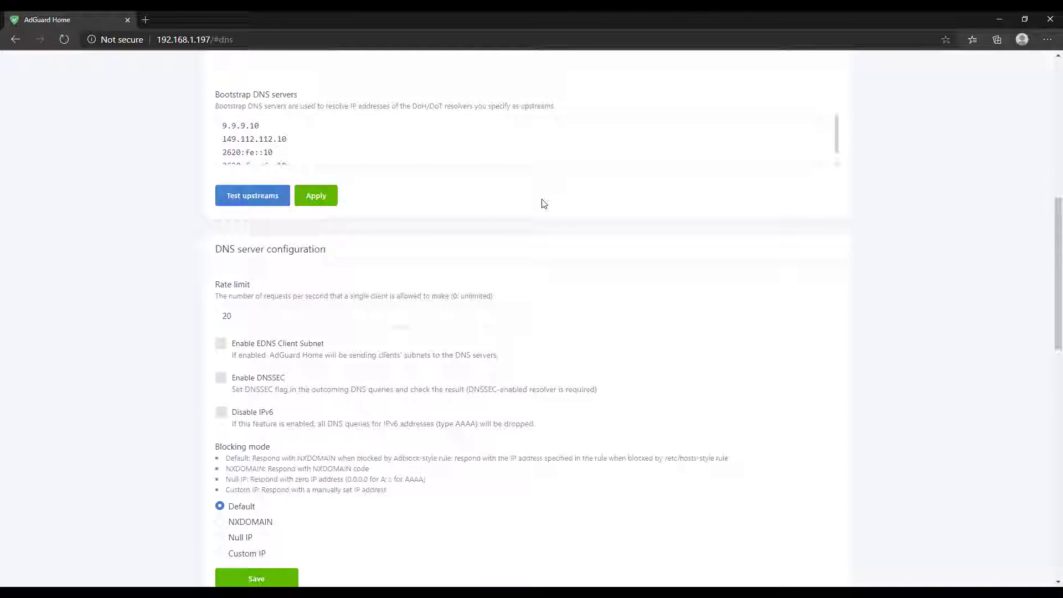
scroll(542, 202, up, 2)
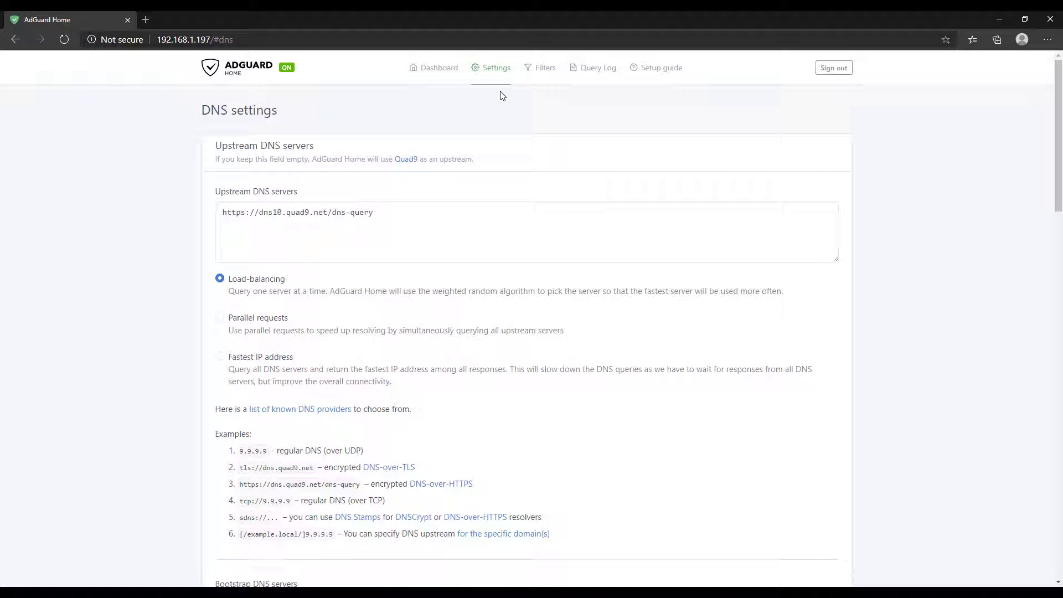
Review the Encryption settings page
click(494, 71)
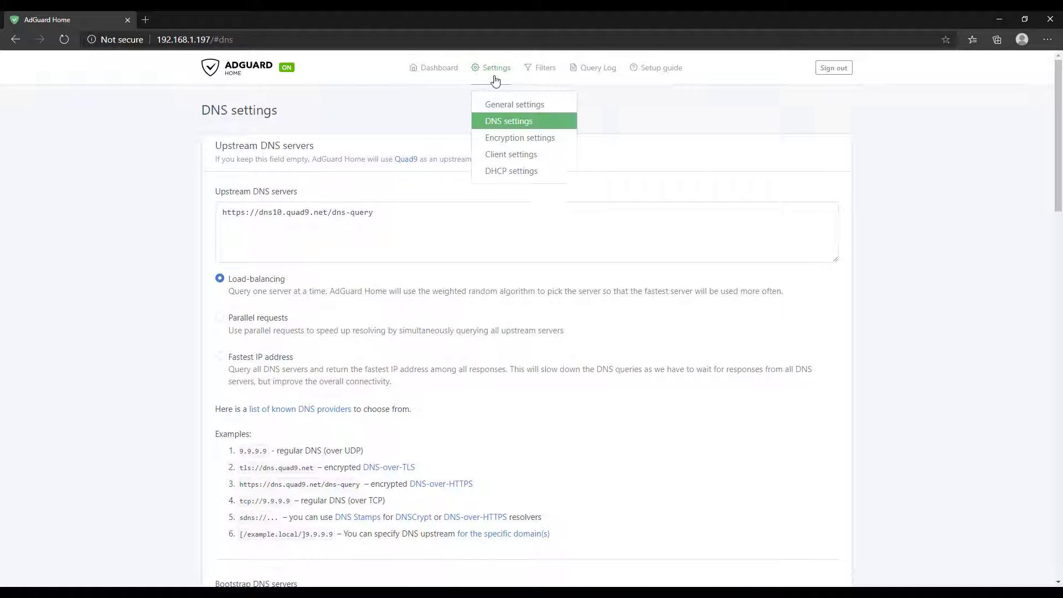
click(507, 137)
scroll(515, 150, down, 3)
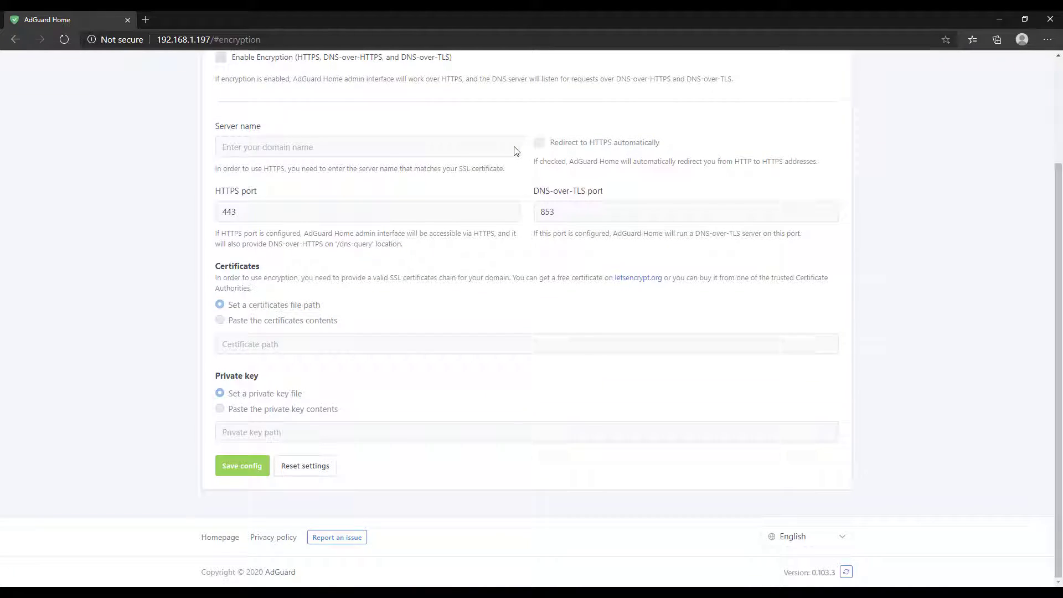
scroll(517, 152, up, 3)
Review the Client settings page
click(503, 76)
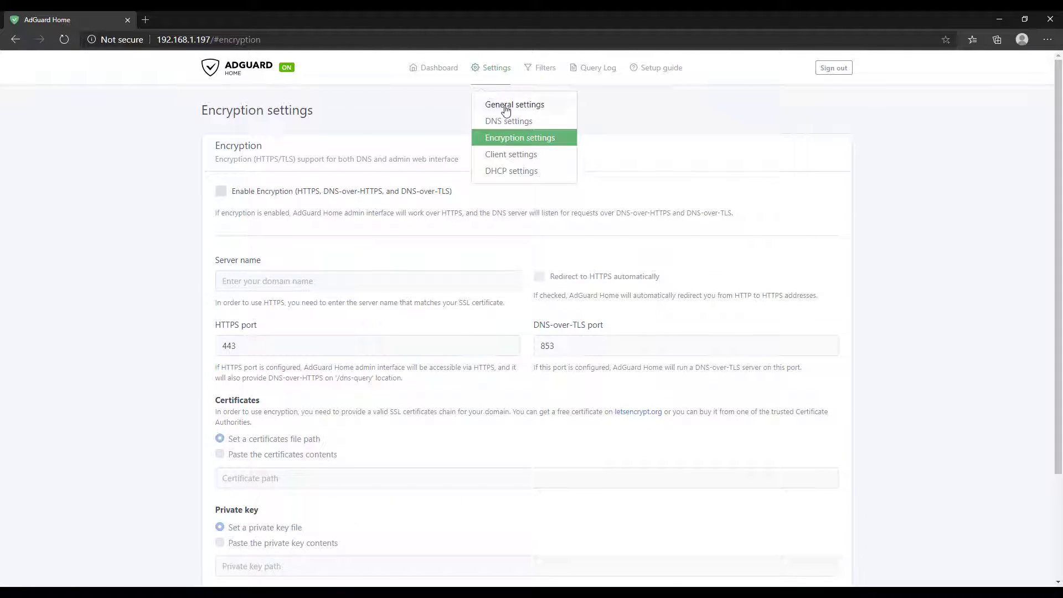
click(513, 153)
scroll(515, 157, down, 3)
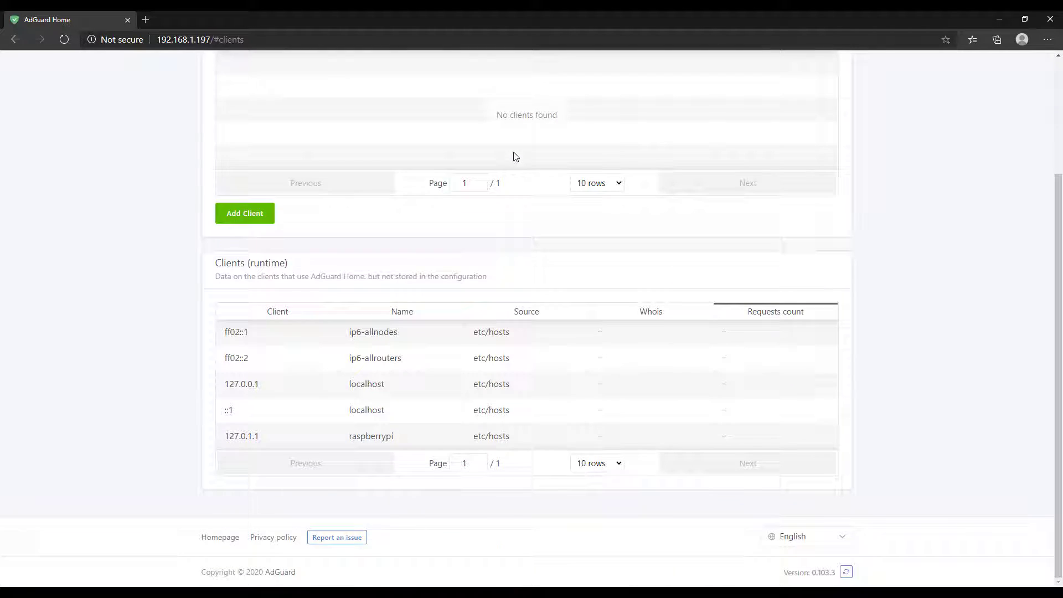
scroll(515, 157, up, 3)
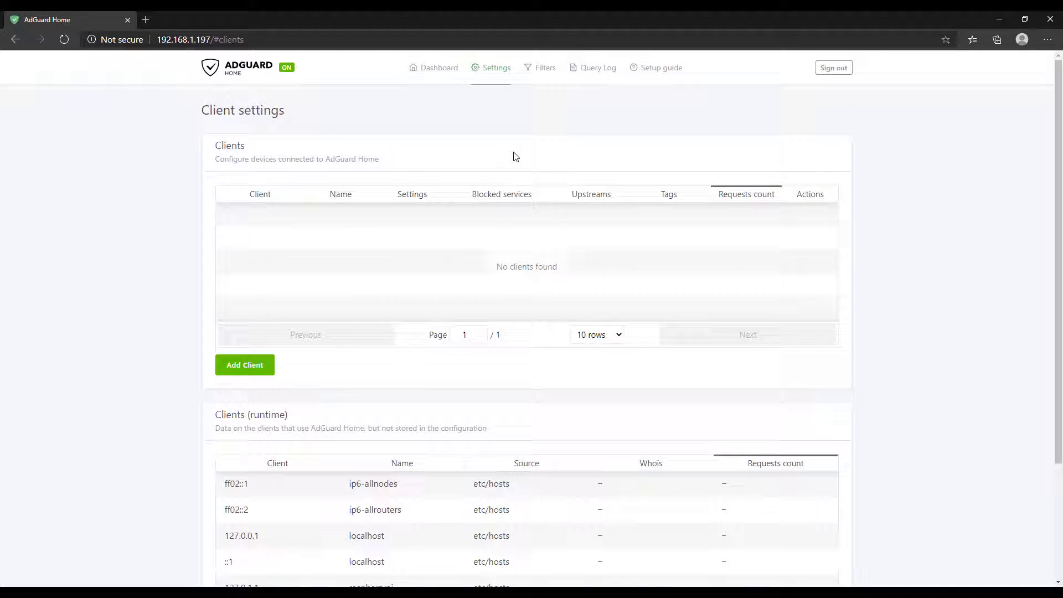
Return to General settings, then go back to the dashboard
click(490, 82)
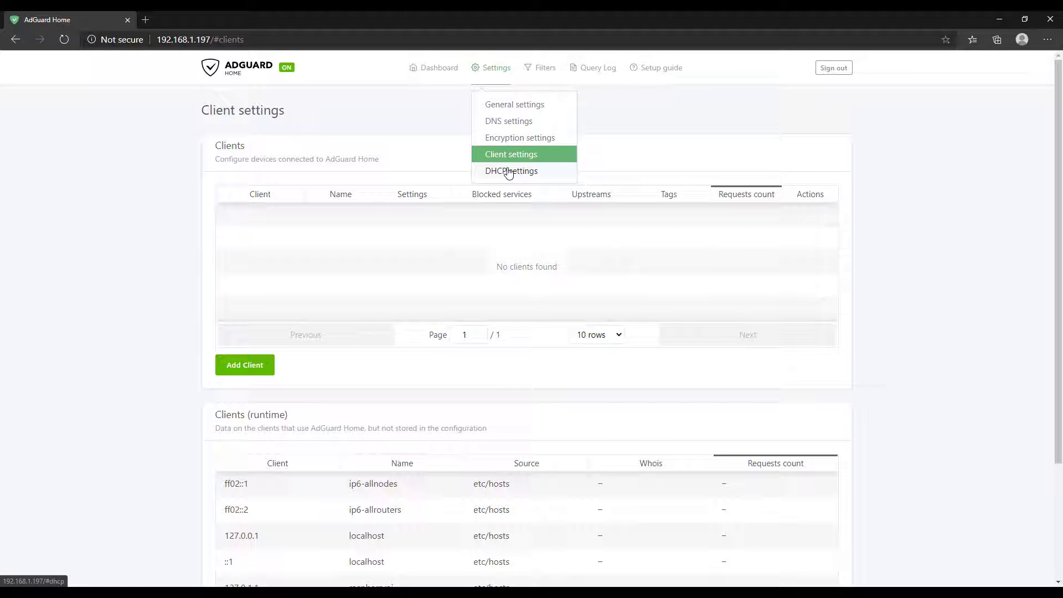
click(503, 108)
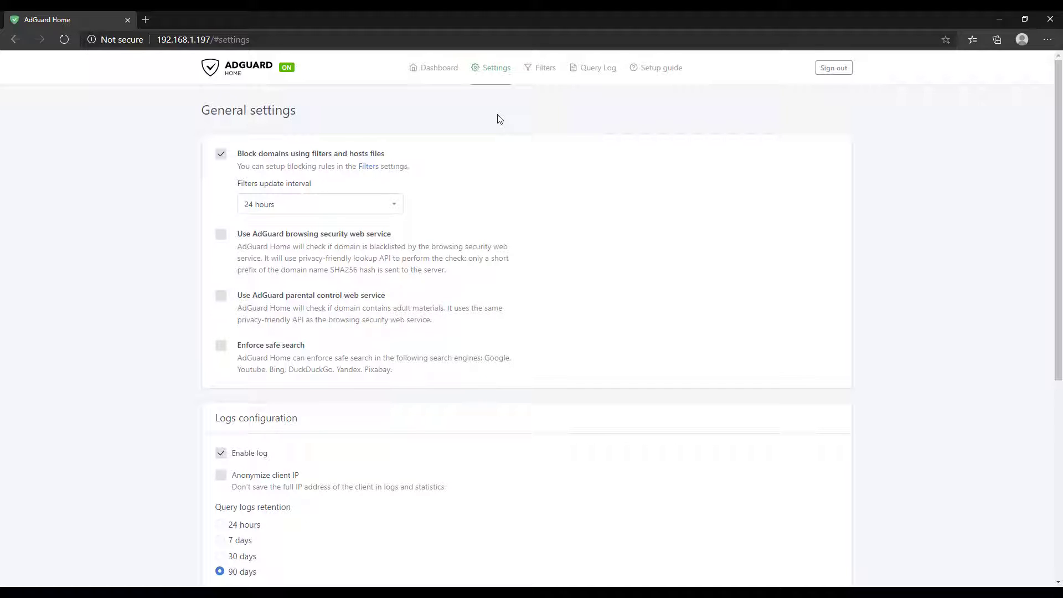
click(442, 75)
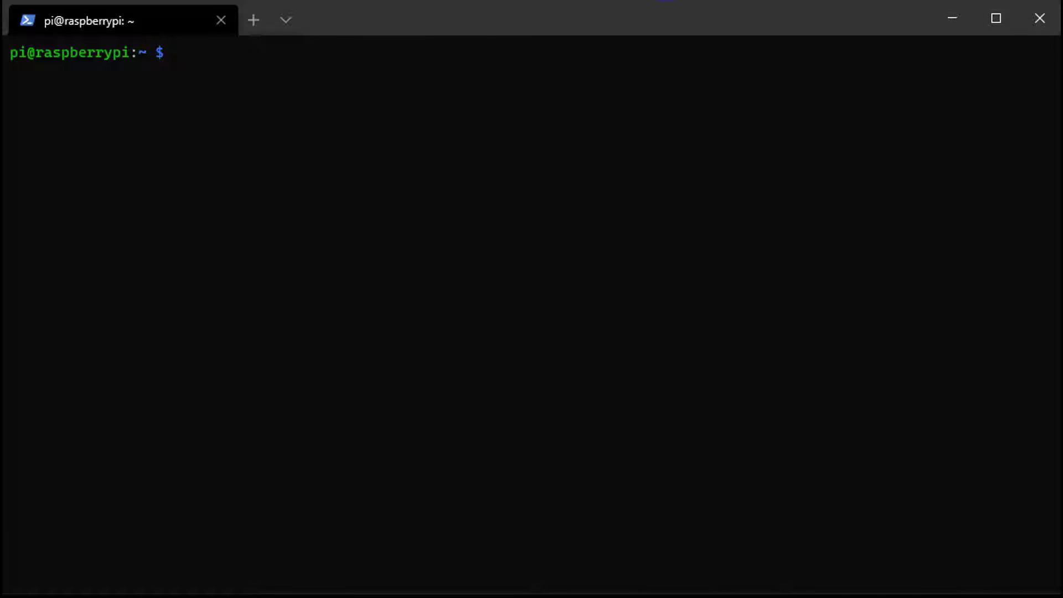
Download AdGuard Home and unpack AdGuardHome_linux_arm.tar.gz with sudo tar xvf
text(wget https://static.adguard.com/adguardhome/release/AdGuardHome_linux_arm.tar.gz)
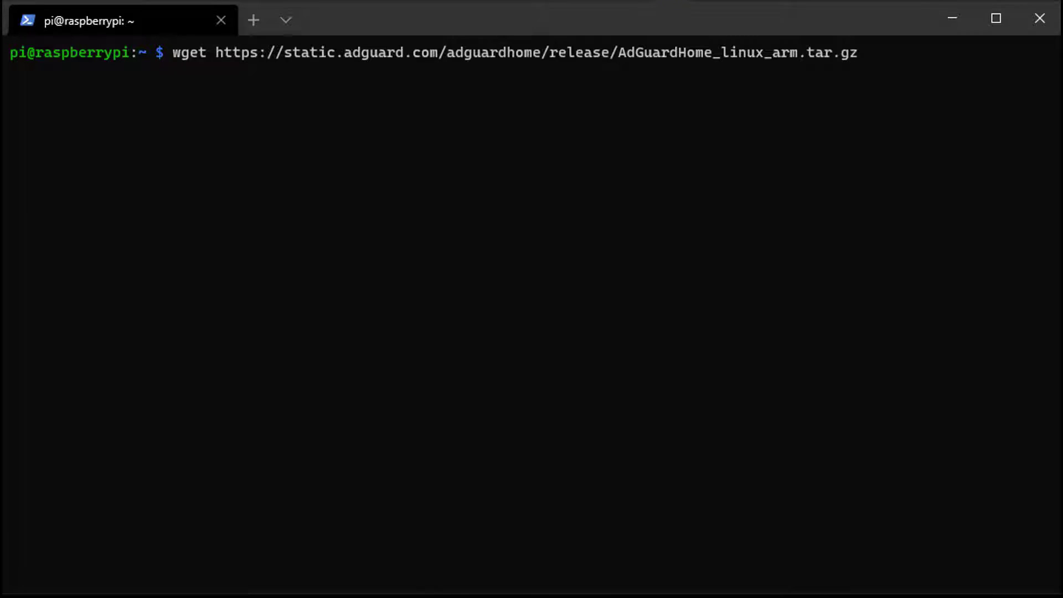
key(Return)
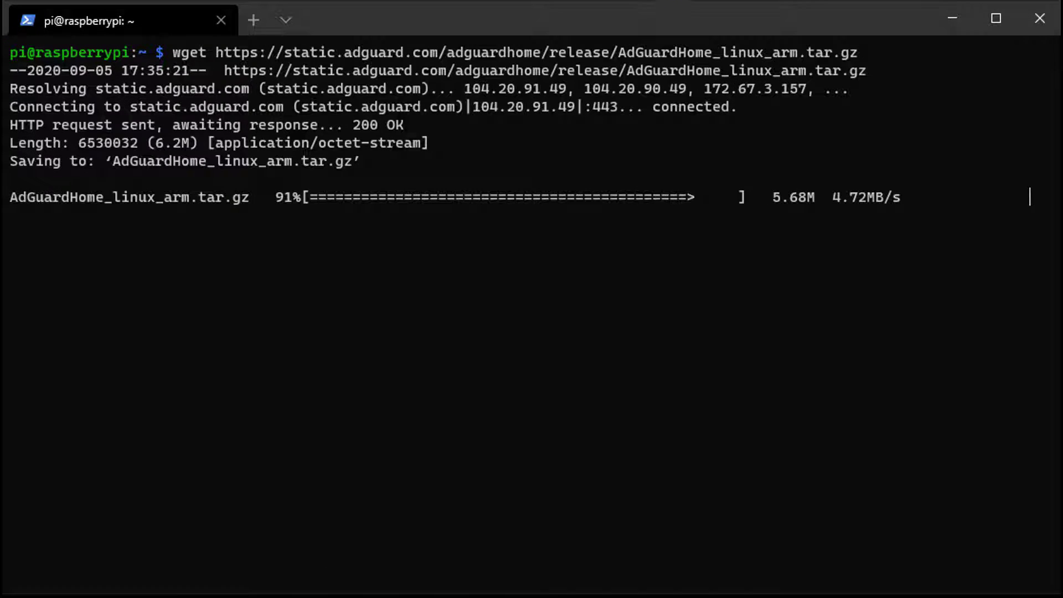
text(sudo tar xvf Ad)
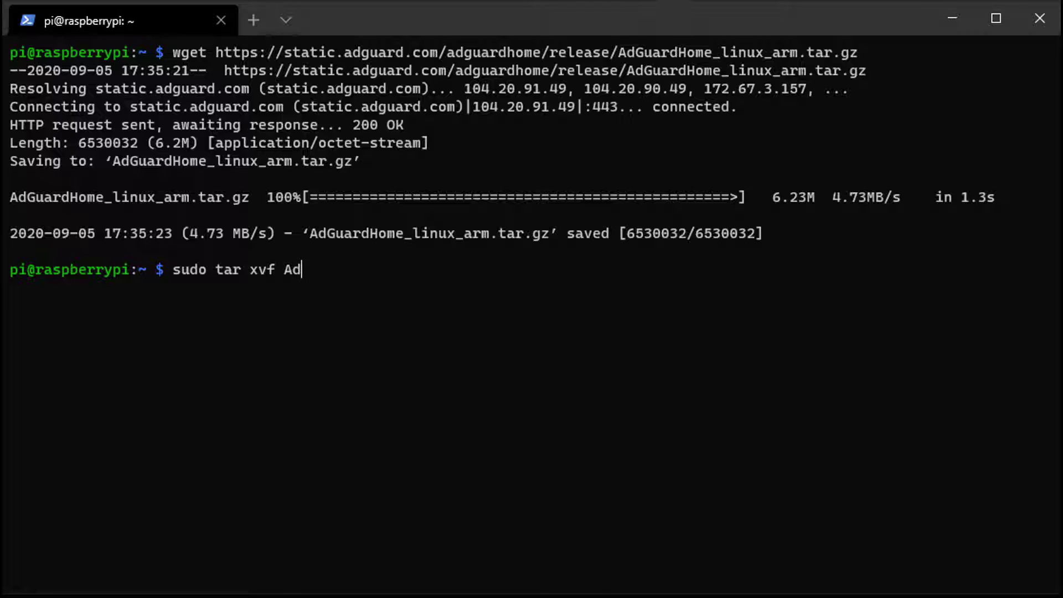
text(GuardHome_linux_arm.tar.gz)
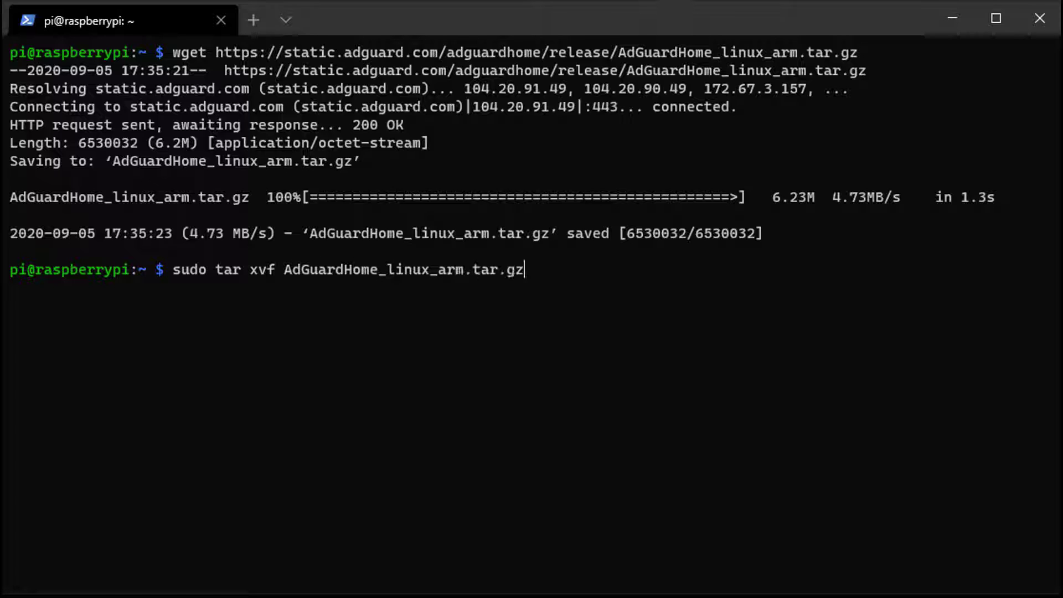
key(Return)
List the home folder, move into AdGuardHome and list its files
text(ls)
key(Return)
text(cd AdGuardHome)
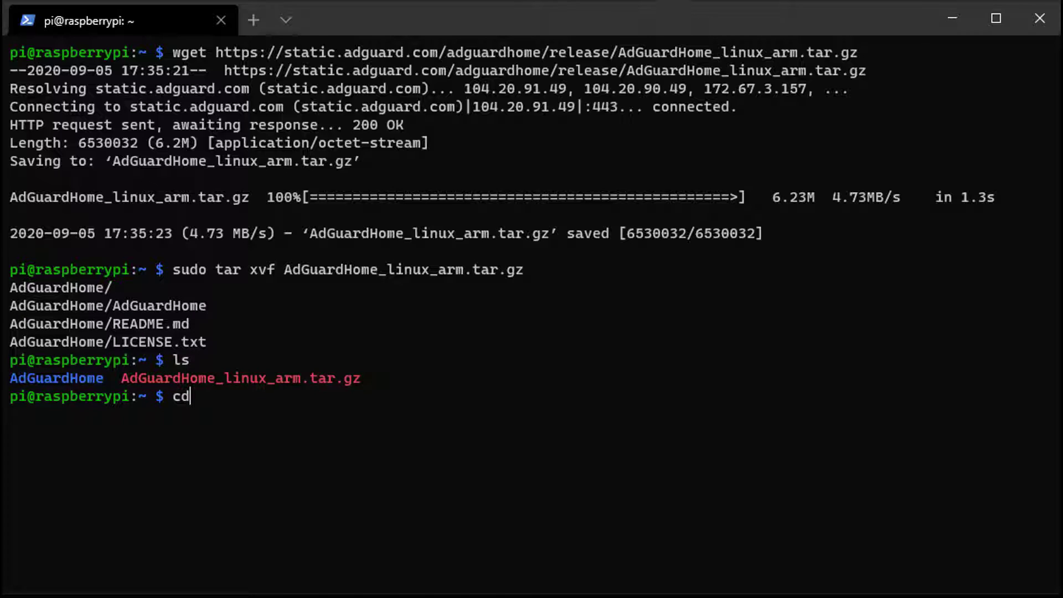
key(Return)
text(ls)
key(Return)
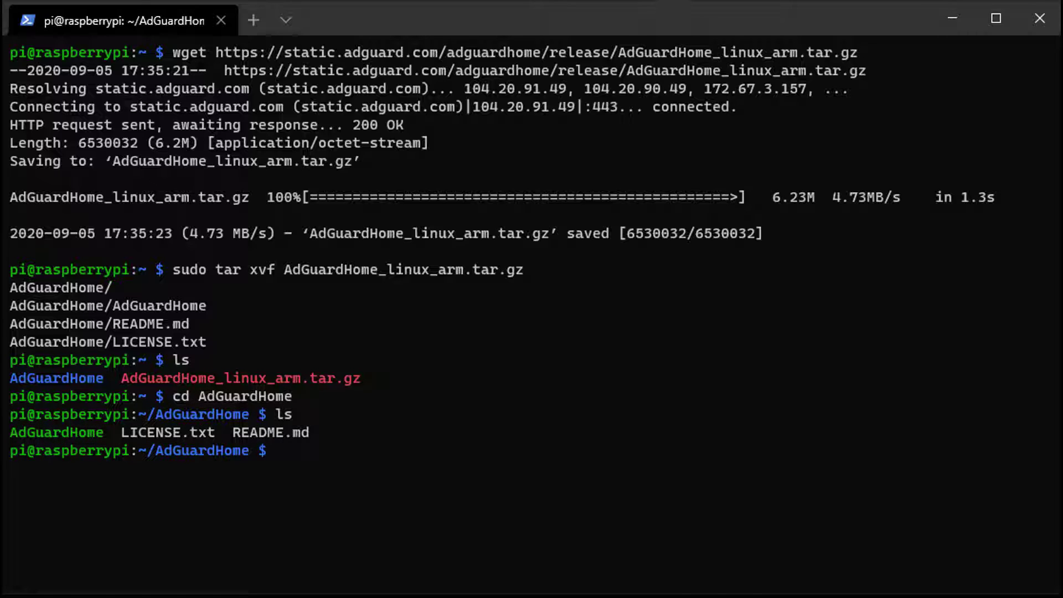
Run the corrected command sudo ./AdGuardHome -s install to install the service
text(sudo ./ -s ins)
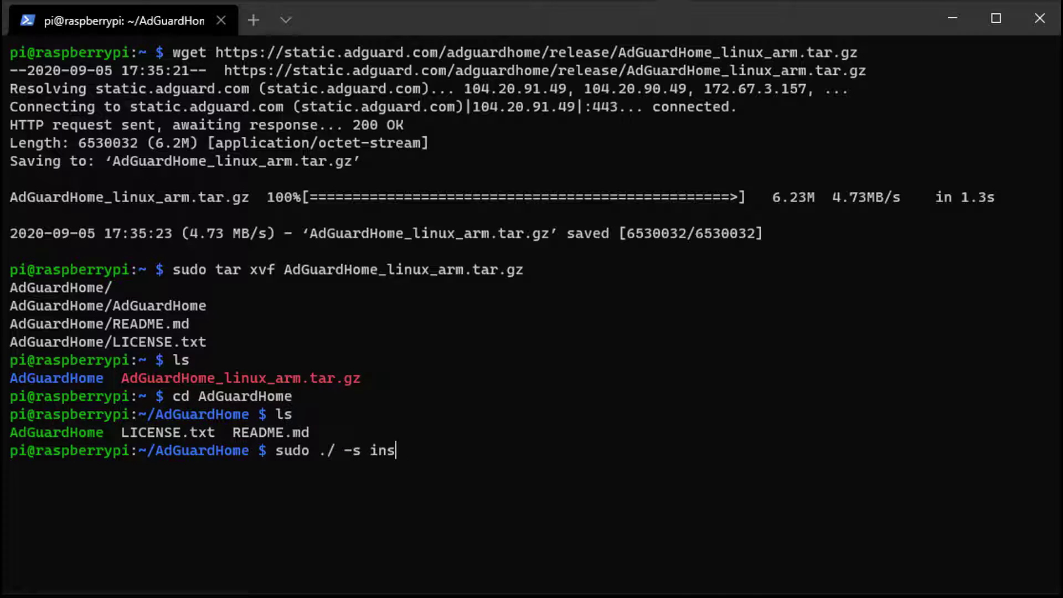
key(BackSpace)
key(BackSpace)
key(BackSpace)
key(BackSpace)
key(BackSpace)
key(BackSpace)
key(BackSpace)
text(AdGuardHome -s install)
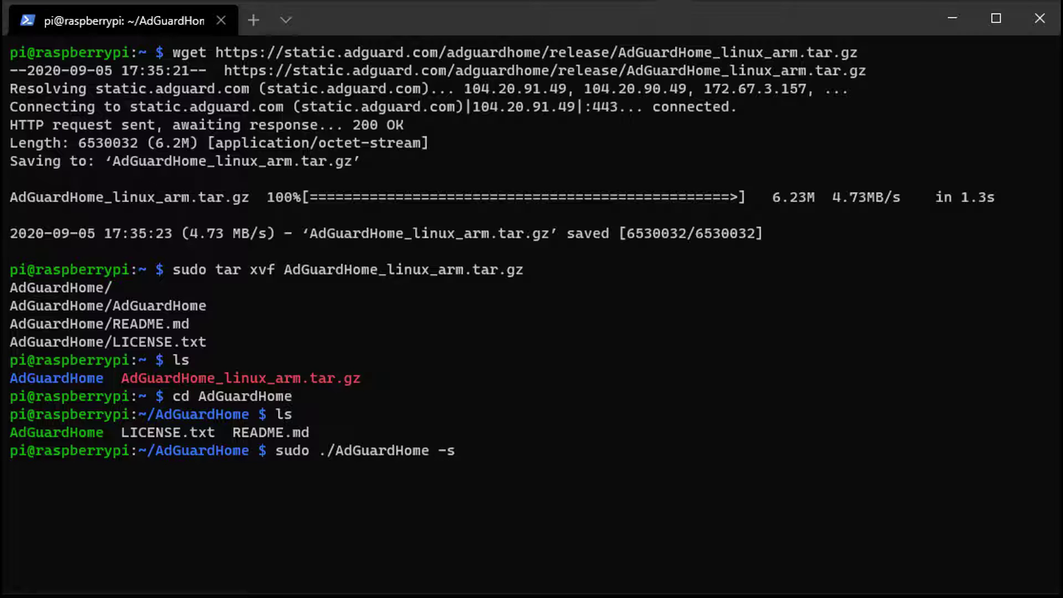
key(Return)
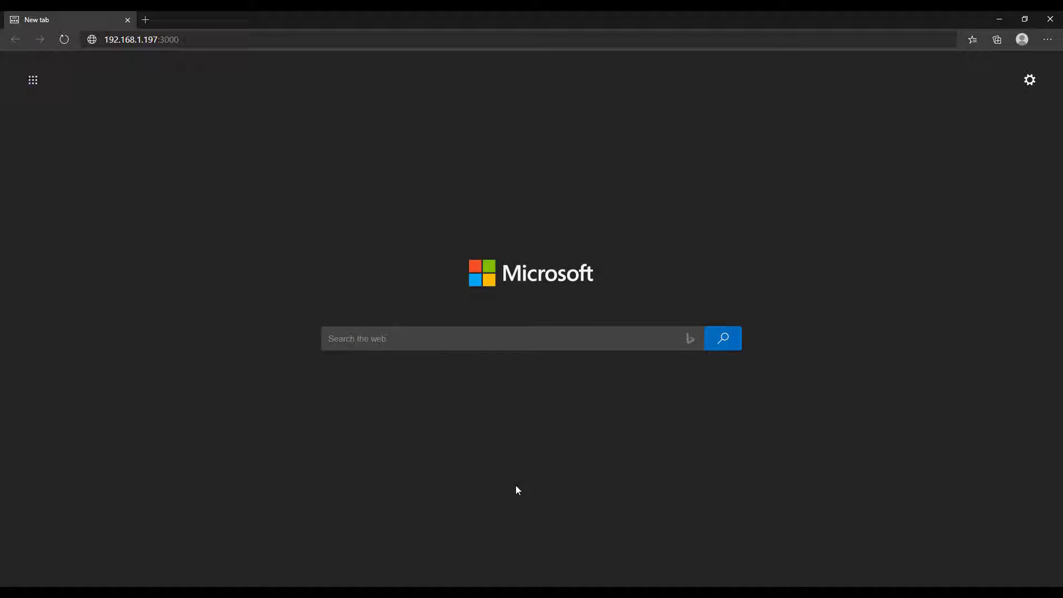
Go to 192.168.1.197:3000 in Edge to load the AdGuard Home setup wizard
click(357, 40)
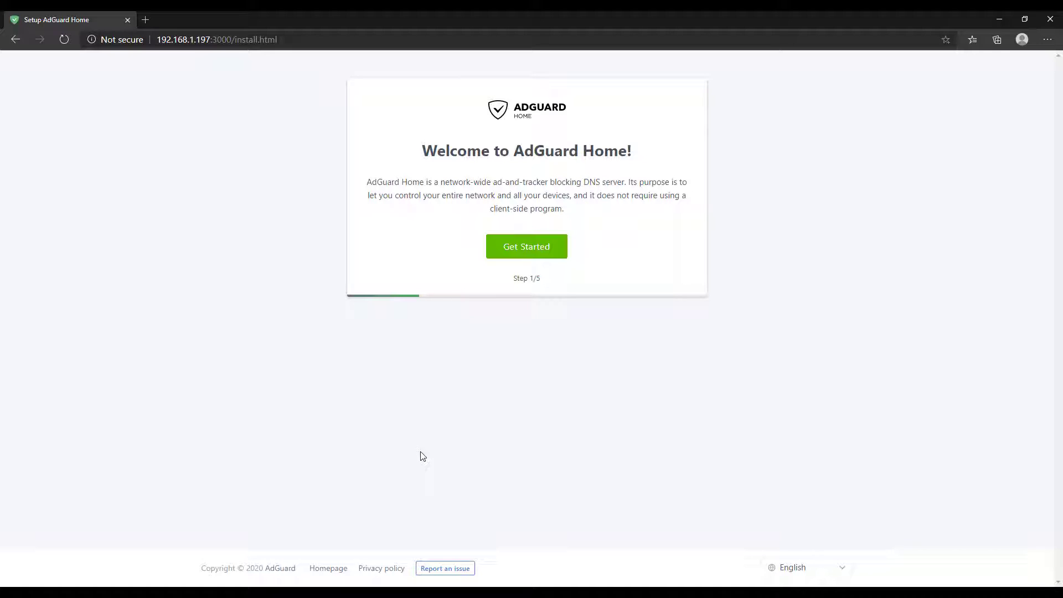
Start the wizard and set the admin interface and DNS server to eth0 - 192.168.1.197
click(526, 252)
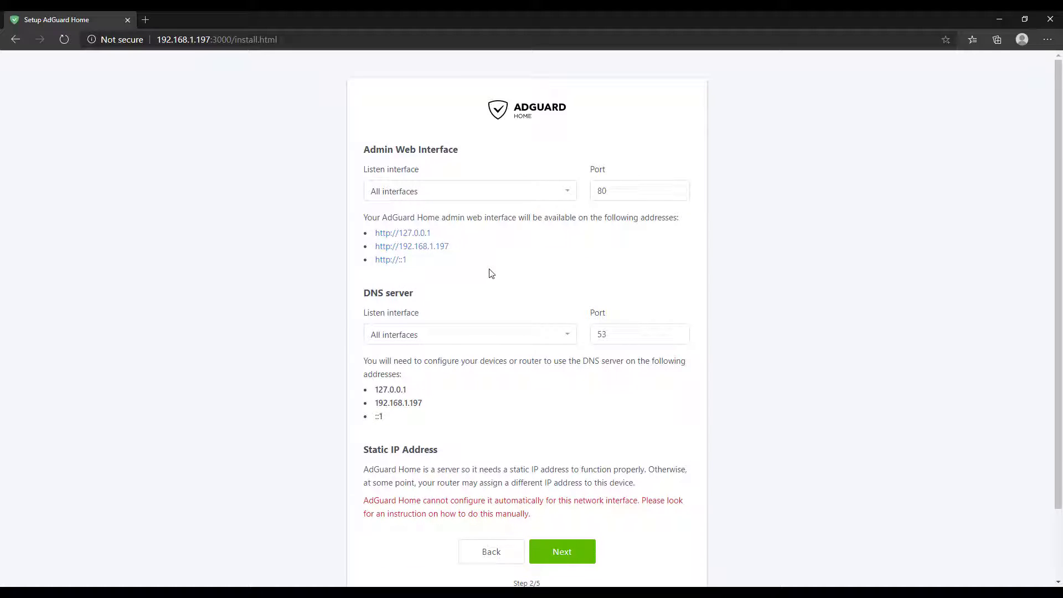
click(480, 193)
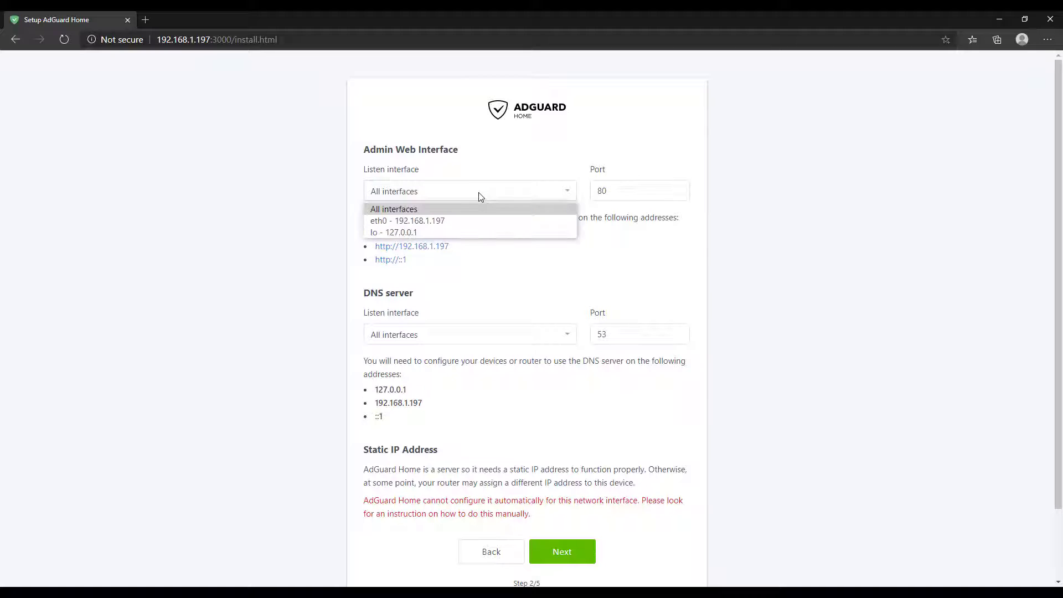
click(477, 221)
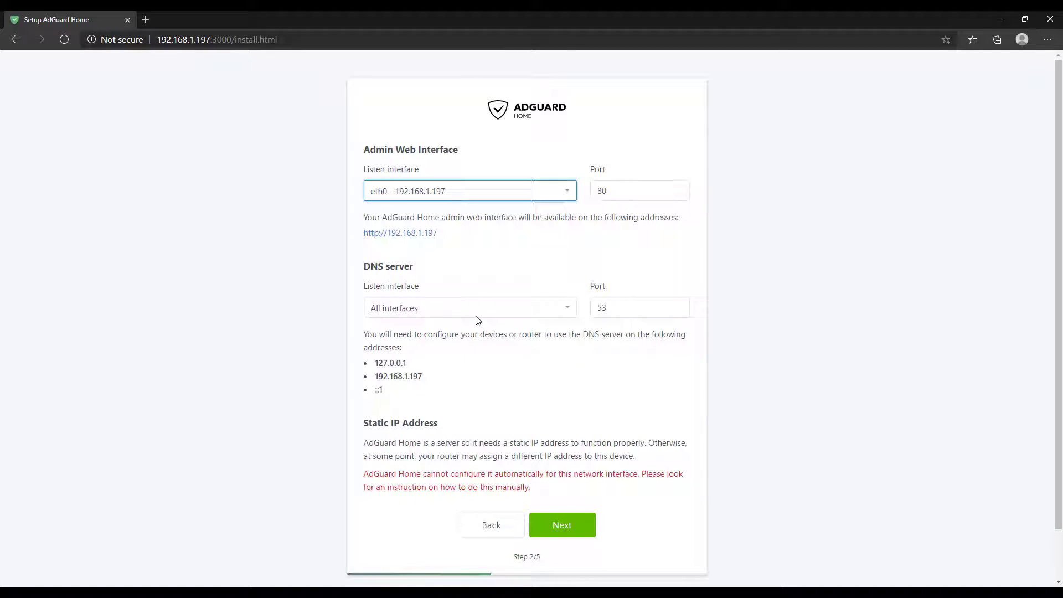
click(477, 314)
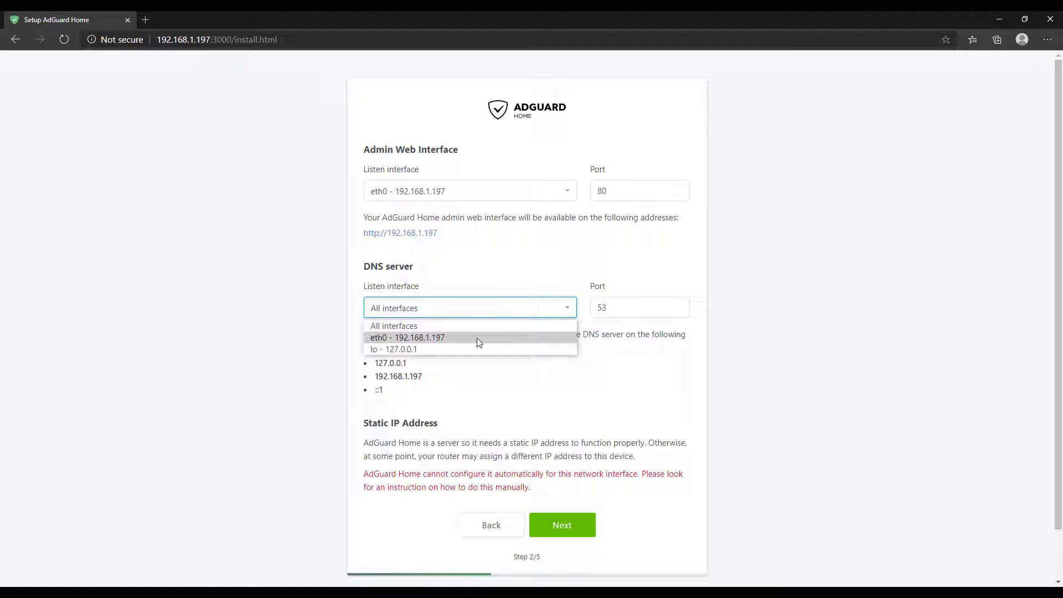
click(477, 338)
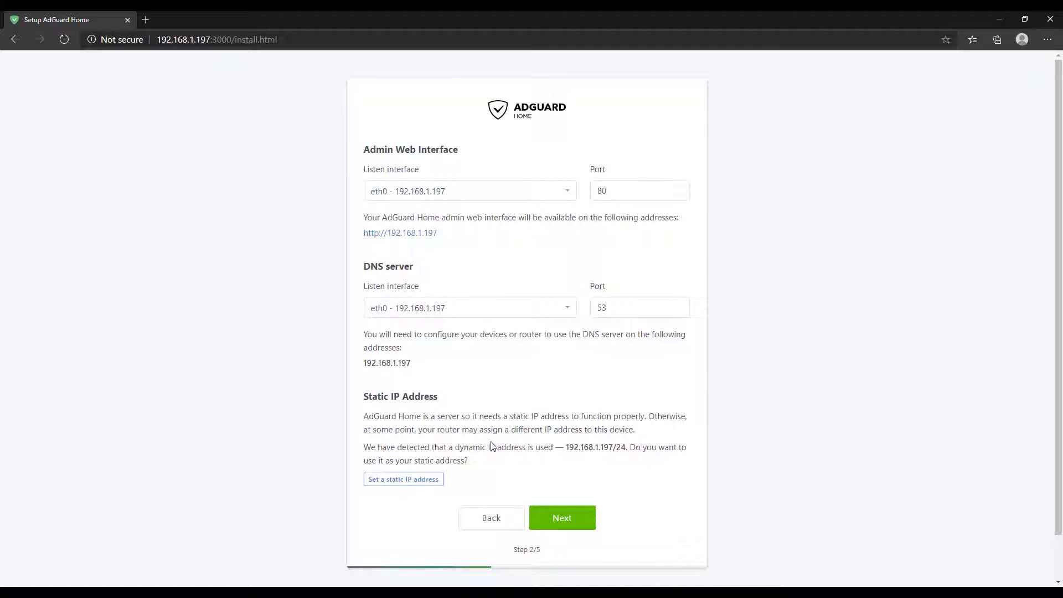
Use 192.168.1.197/24 as the static IP and confirm the browser prompt
click(404, 480)
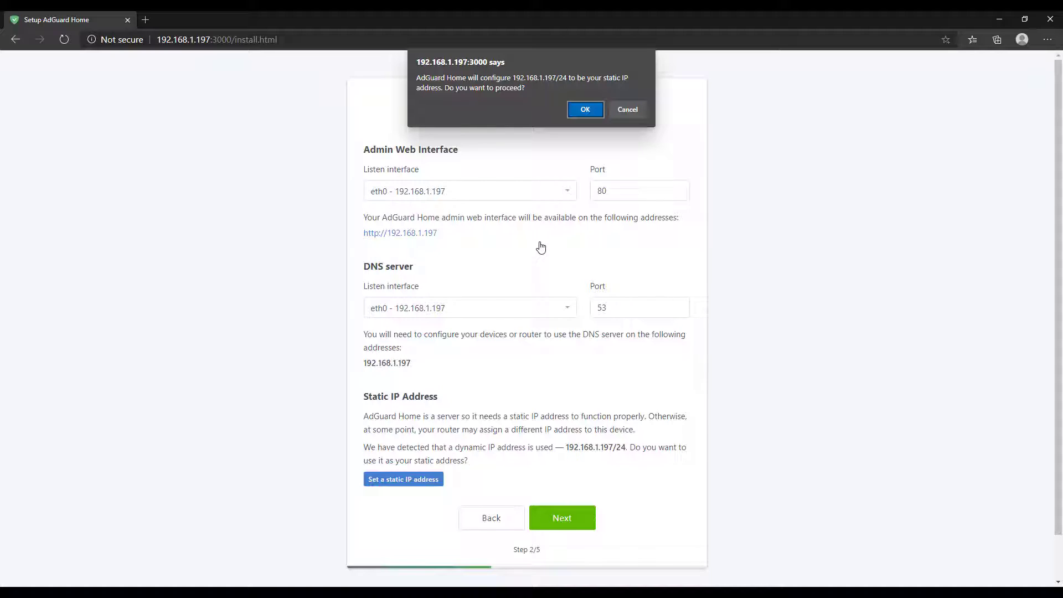
click(589, 114)
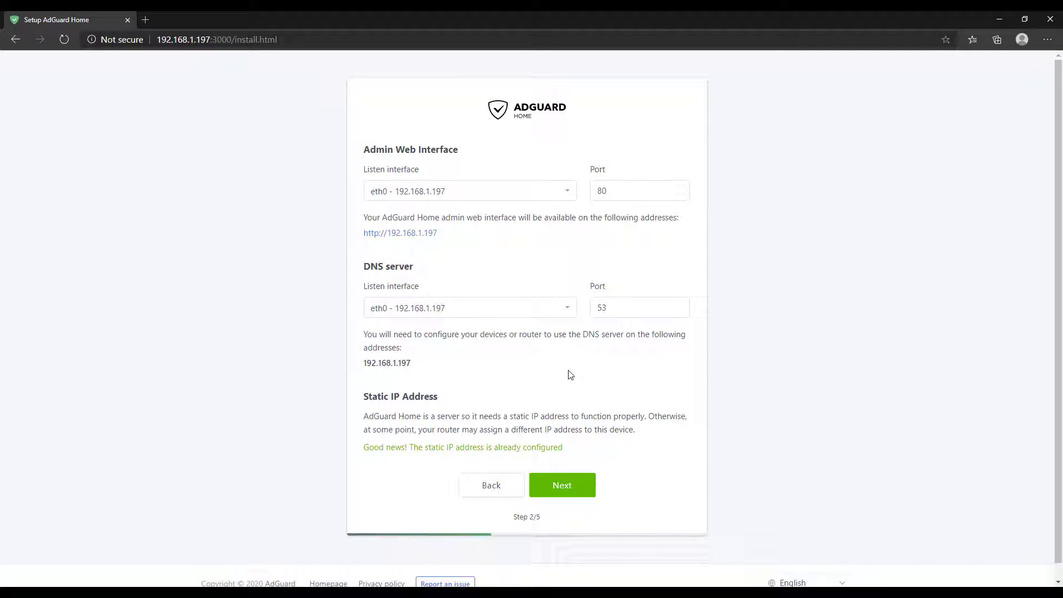
Enter the admin username and a matching password and confirmation, then submit them
click(564, 485)
click(468, 244)
text(frank)
key(Tab)
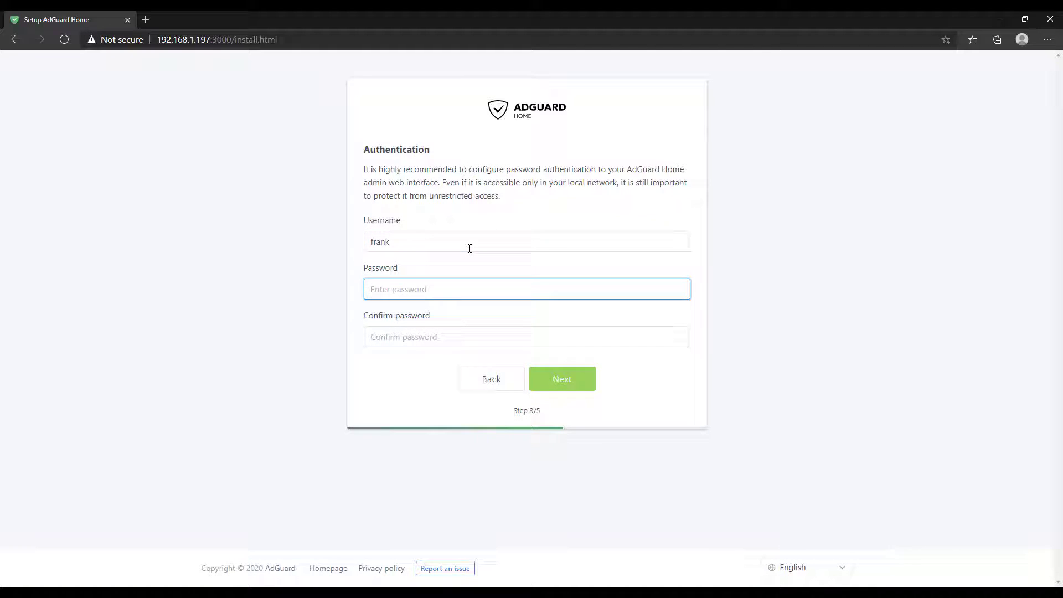
text(********)
key(Tab)
text(*********)
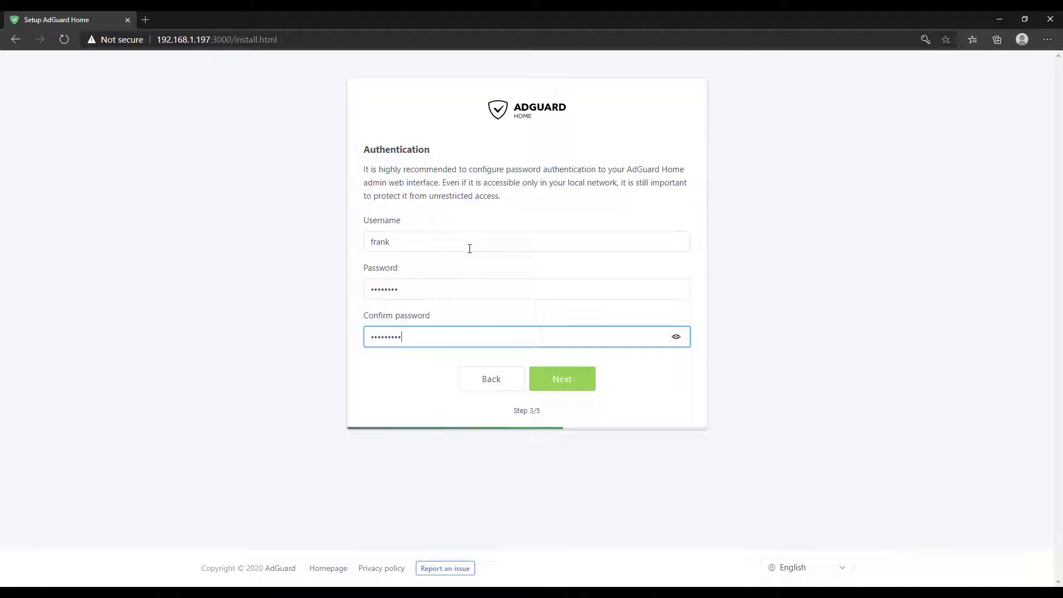
key(BackSpace)
key(BackSpace)
key(BackSpace)
key(BackSpace)
key(BackSpace)
key(BackSpace)
key(BackSpace)
key(BackSpace)
text(********)
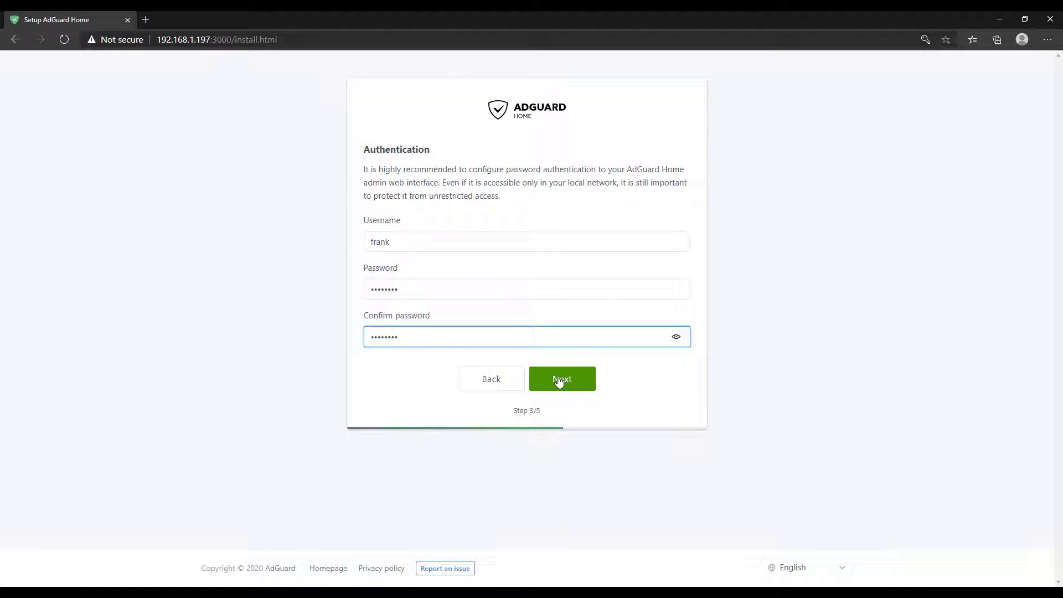
click(559, 381)
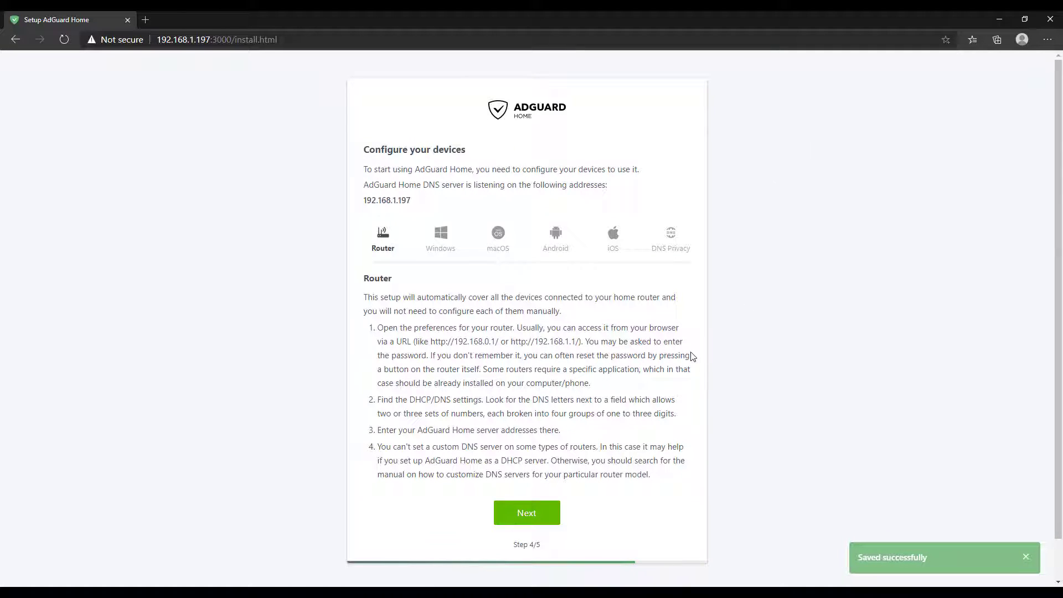
Browse the Windows, macOS, Android and iOS setup instructions, then return to Router
click(446, 247)
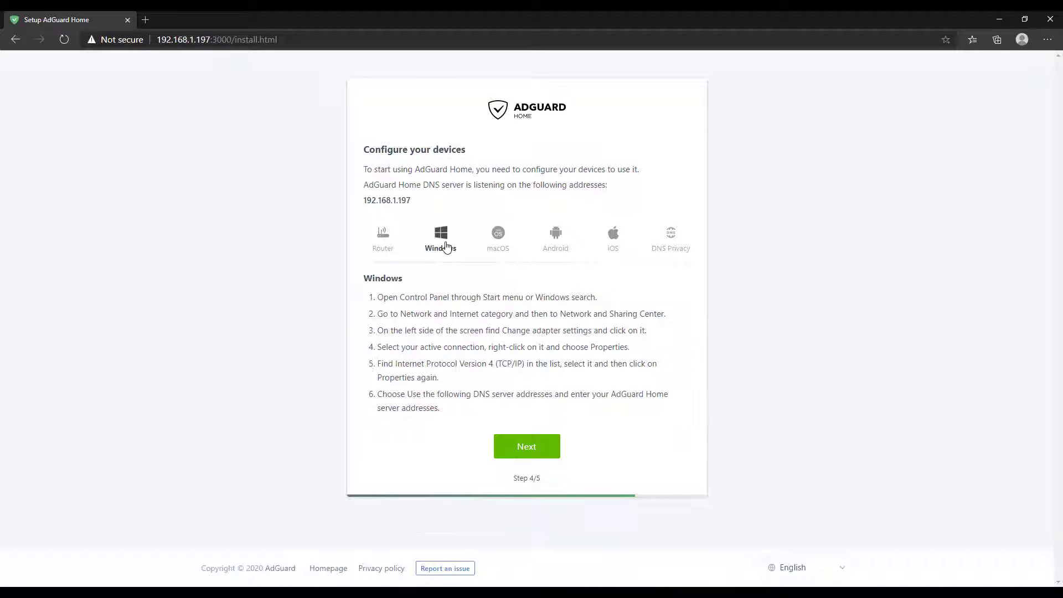
click(499, 239)
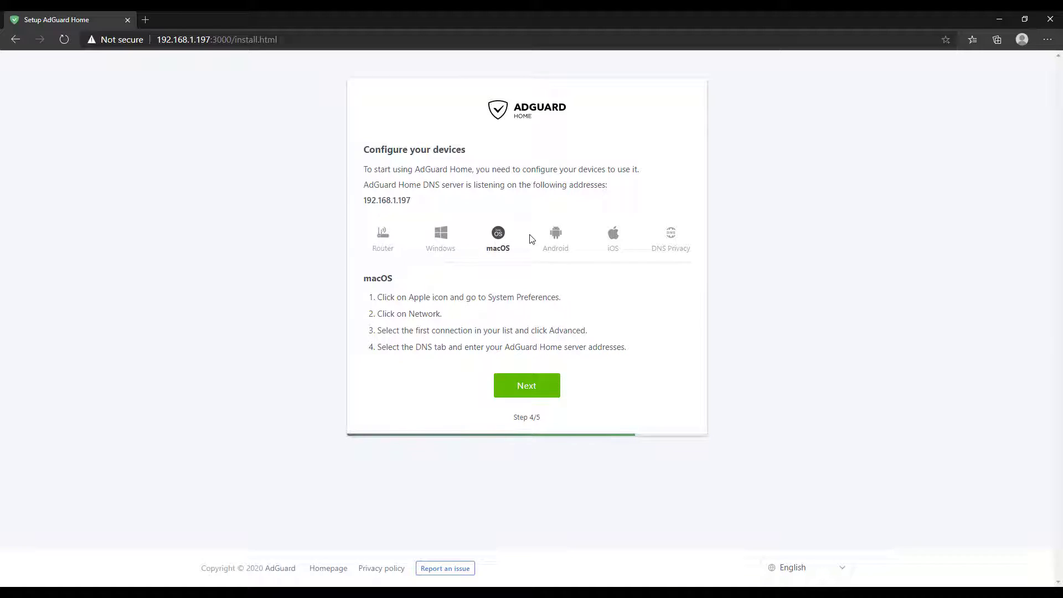
click(559, 246)
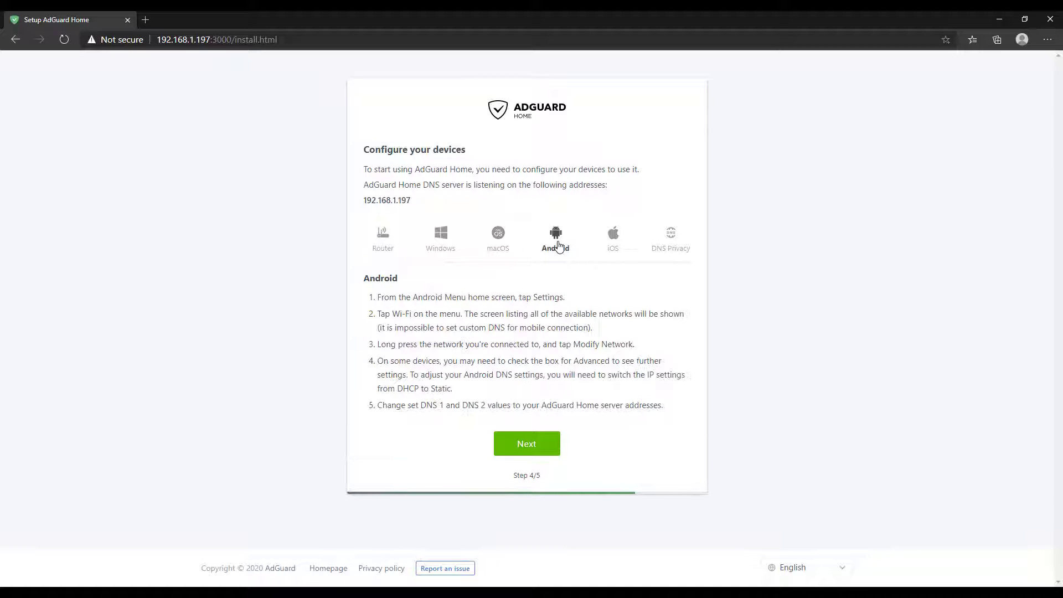
click(611, 242)
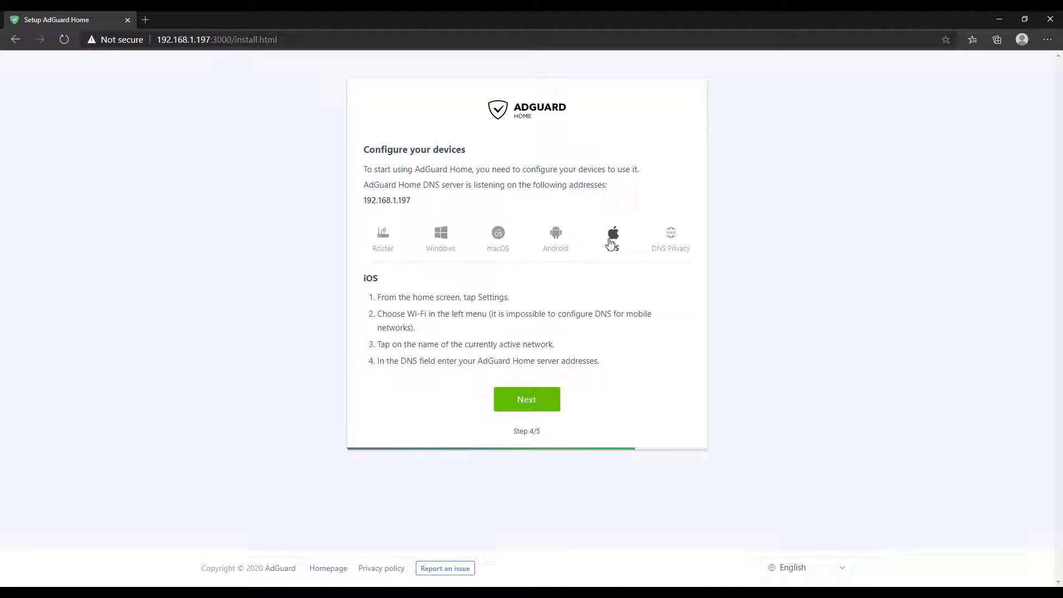
click(387, 247)
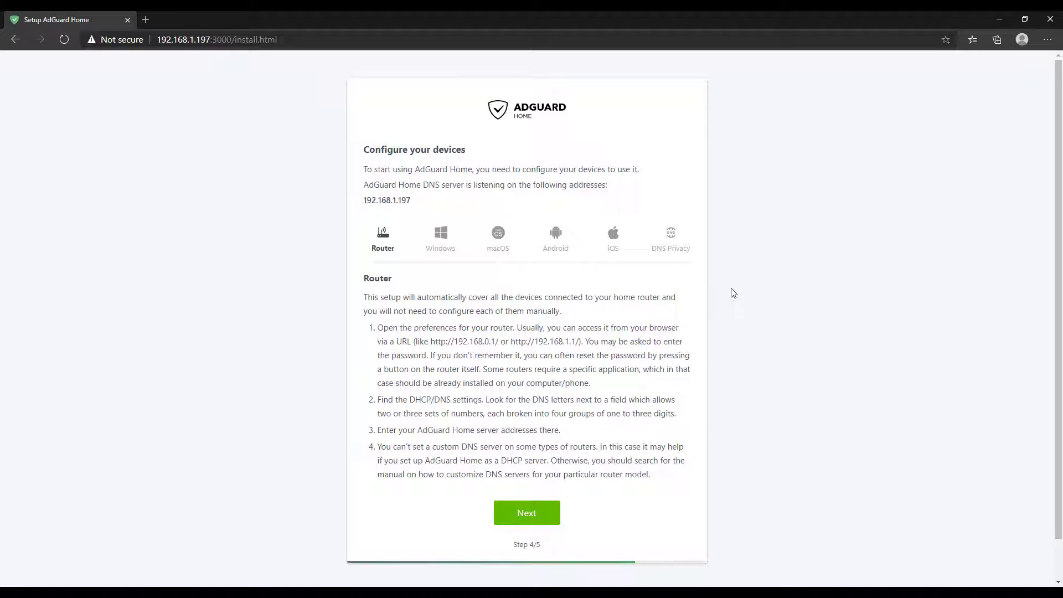
Finish the wizard, open the dashboard and enter the admin username and password to sign in
click(545, 511)
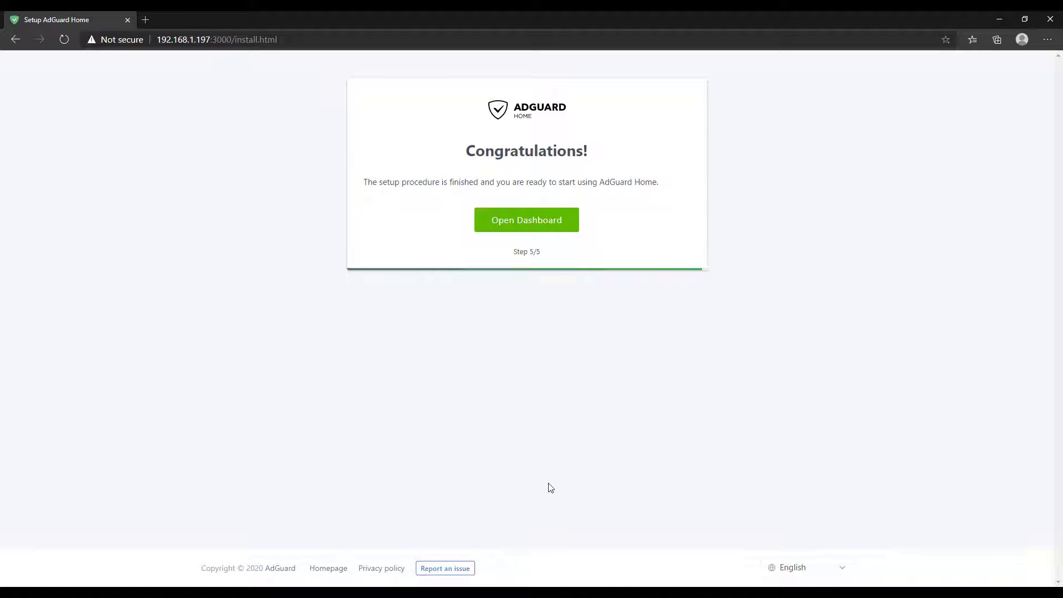
click(553, 234)
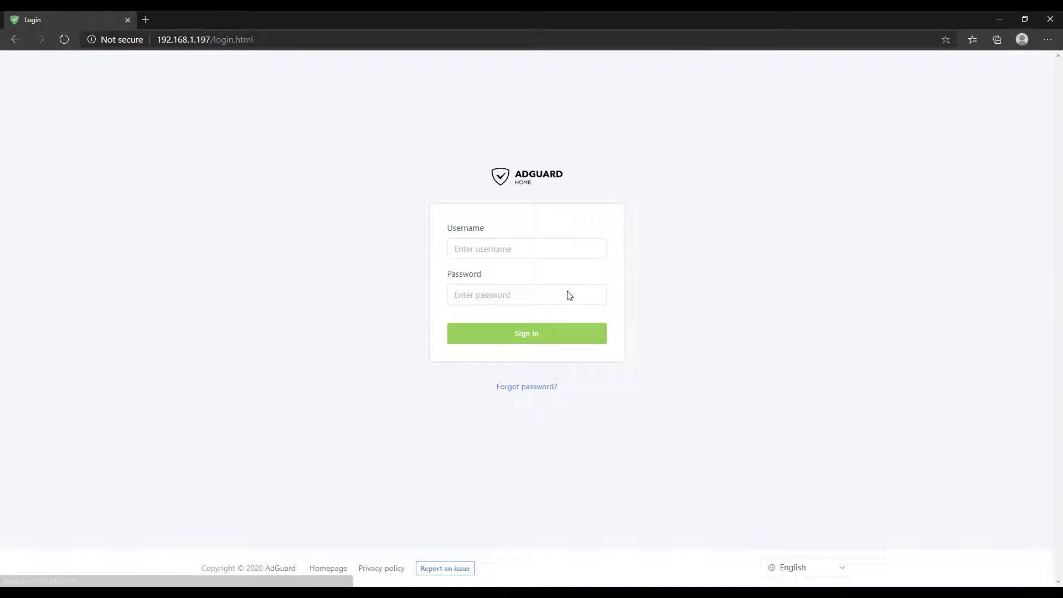
click(536, 251)
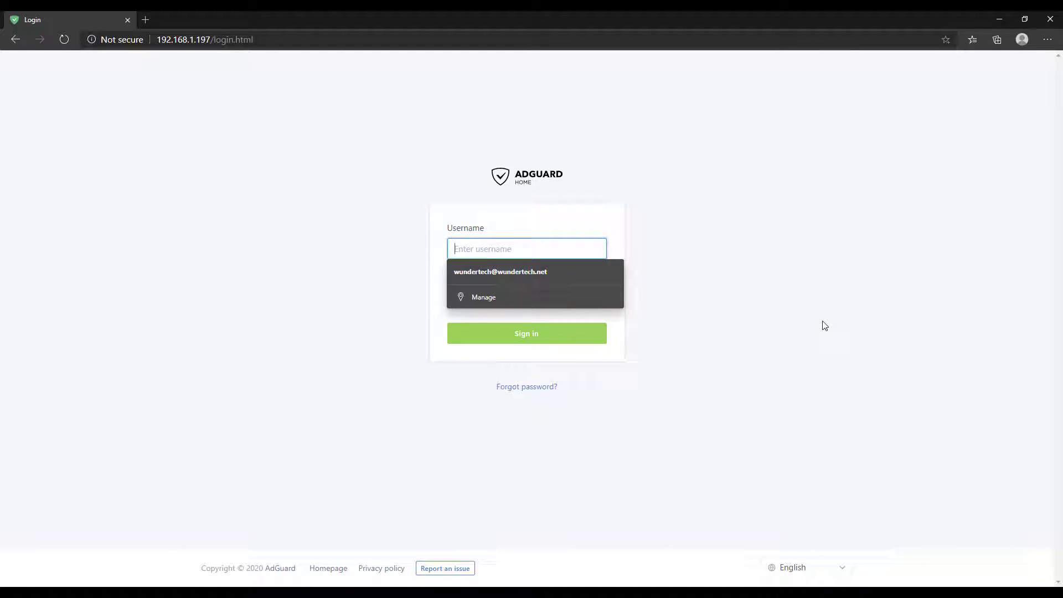
text(frank)
key(Tab)
text(a*******)
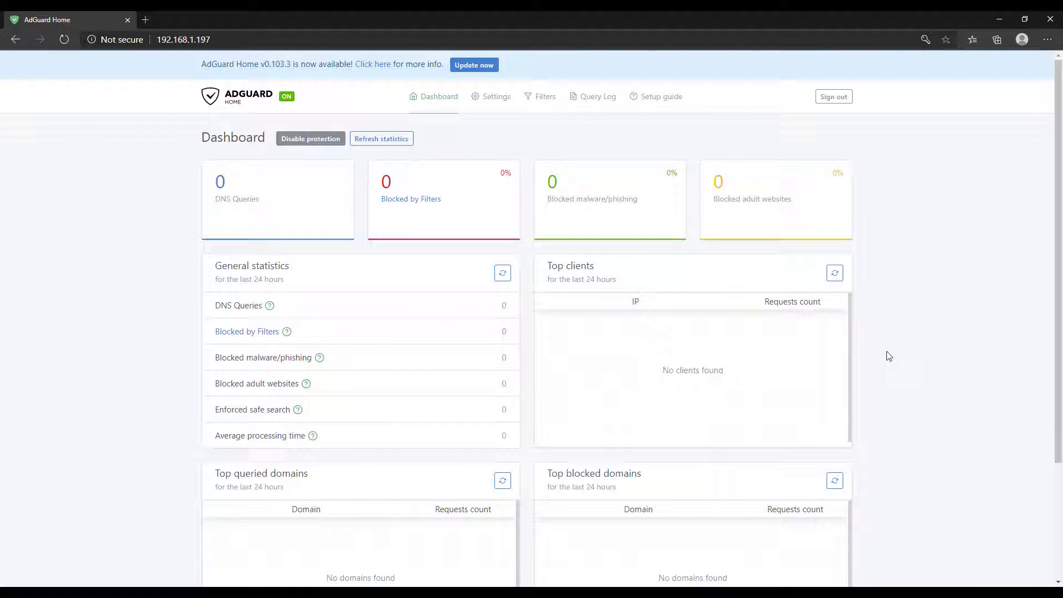
Update AdGuard Home to v0.103.3, then scroll through General settings
click(487, 67)
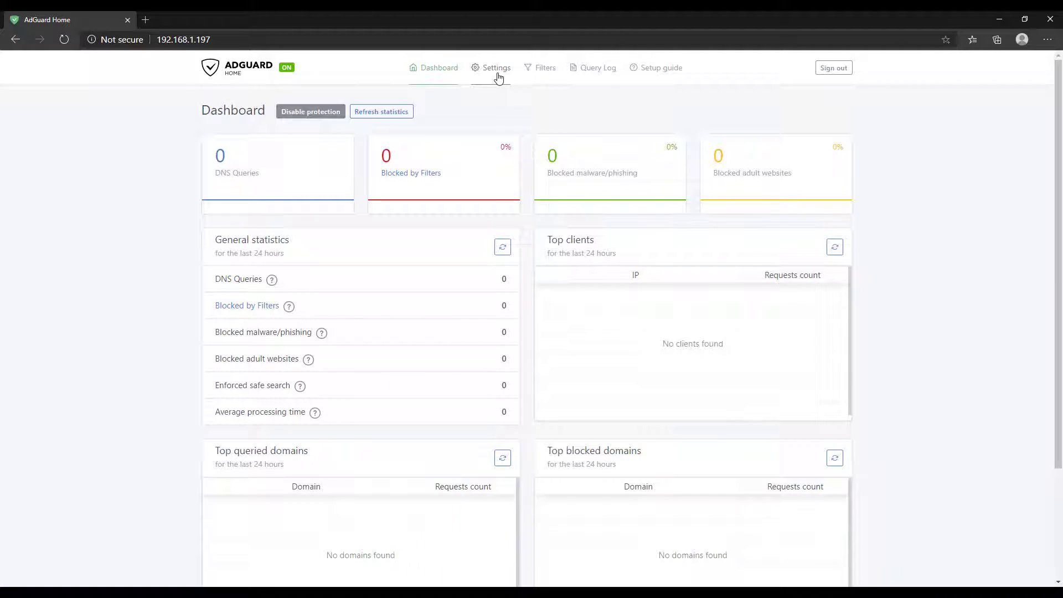
mouse_move(498, 74)
click(507, 104)
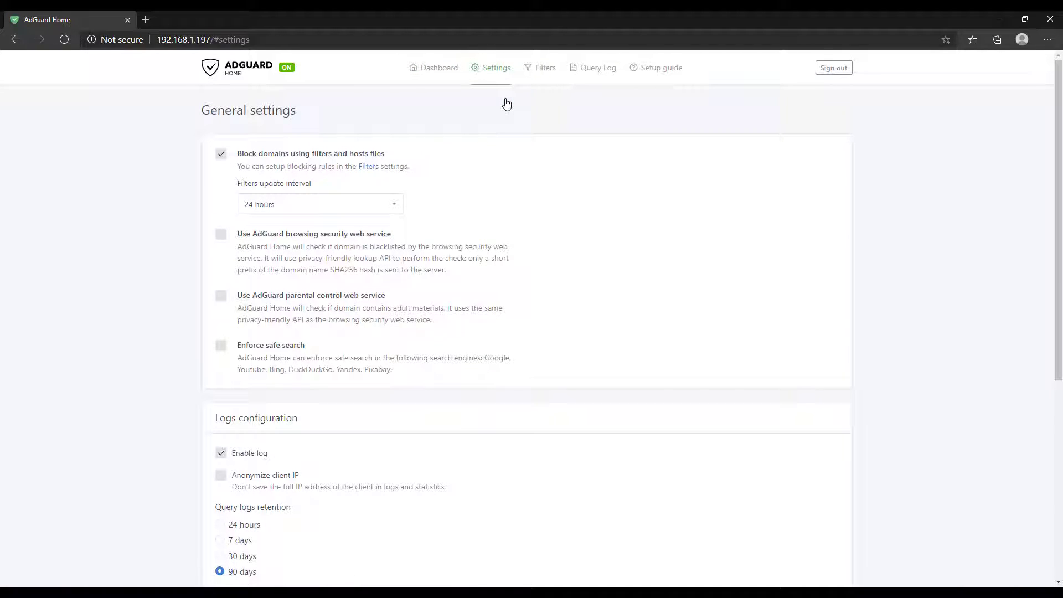
scroll(539, 171, down, 5)
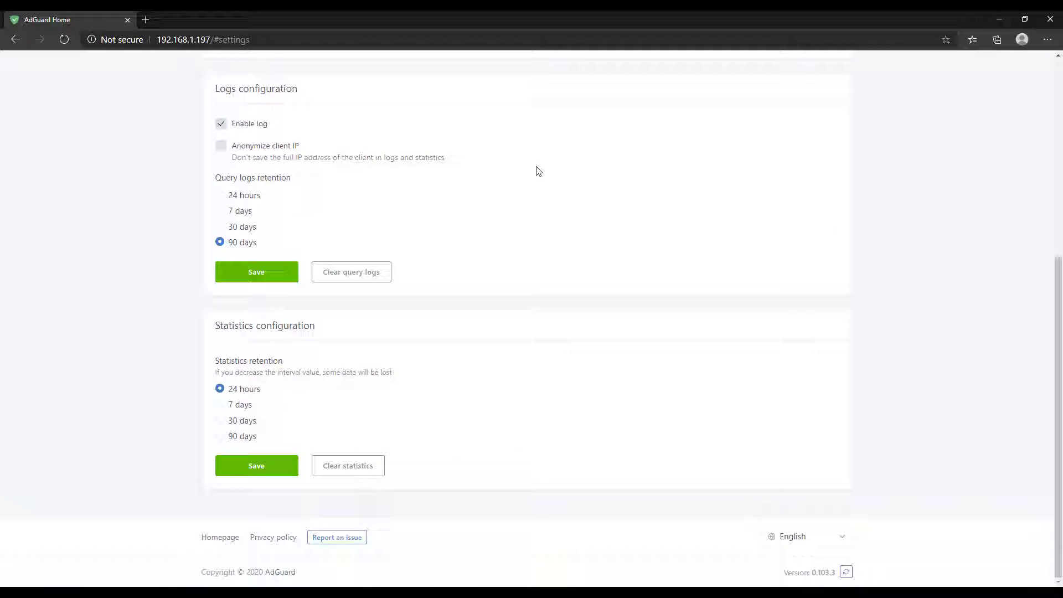
scroll(538, 171, up, 2)
scroll(539, 171, up, 4)
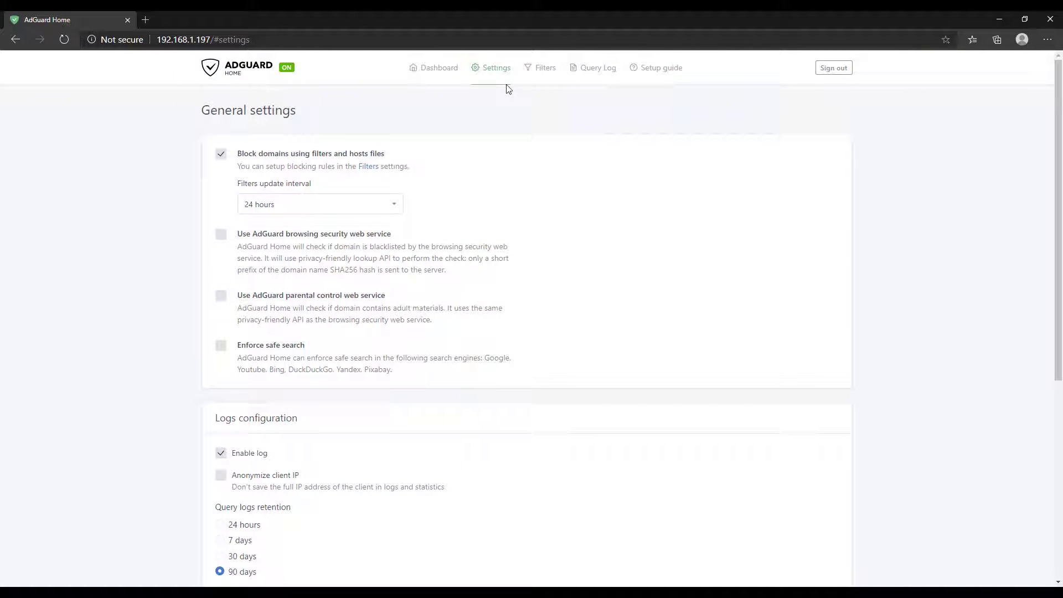
Scroll through DNS settings: Quad9 upstream, bootstraps 9.9.9.10/149.112.112.10, rate limit 20, 4194304-byte cache
mouse_move(500, 100)
click(505, 121)
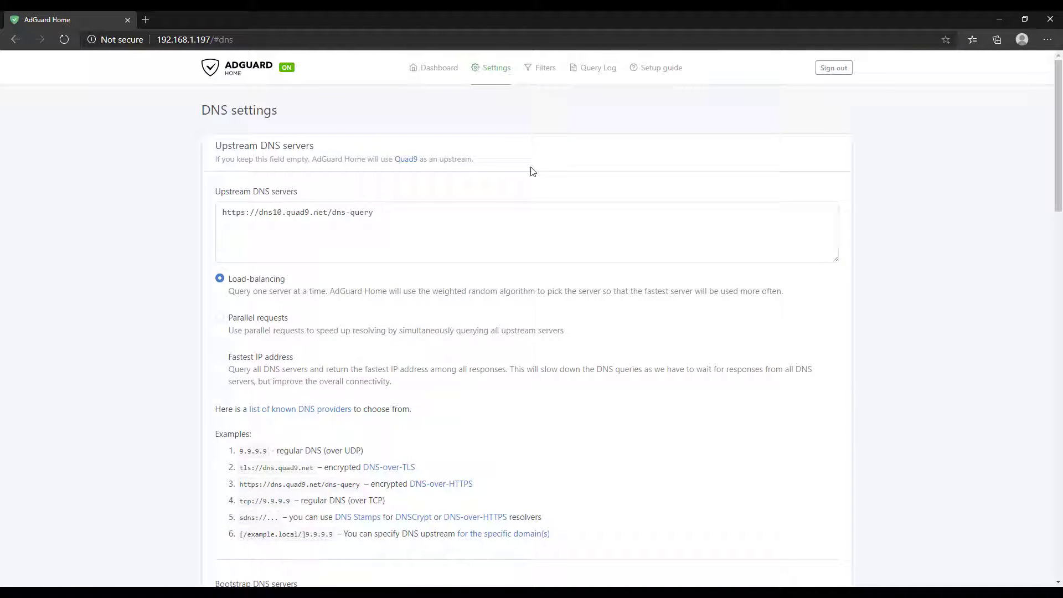
scroll(544, 201, down, 2)
scroll(544, 201, down, 10)
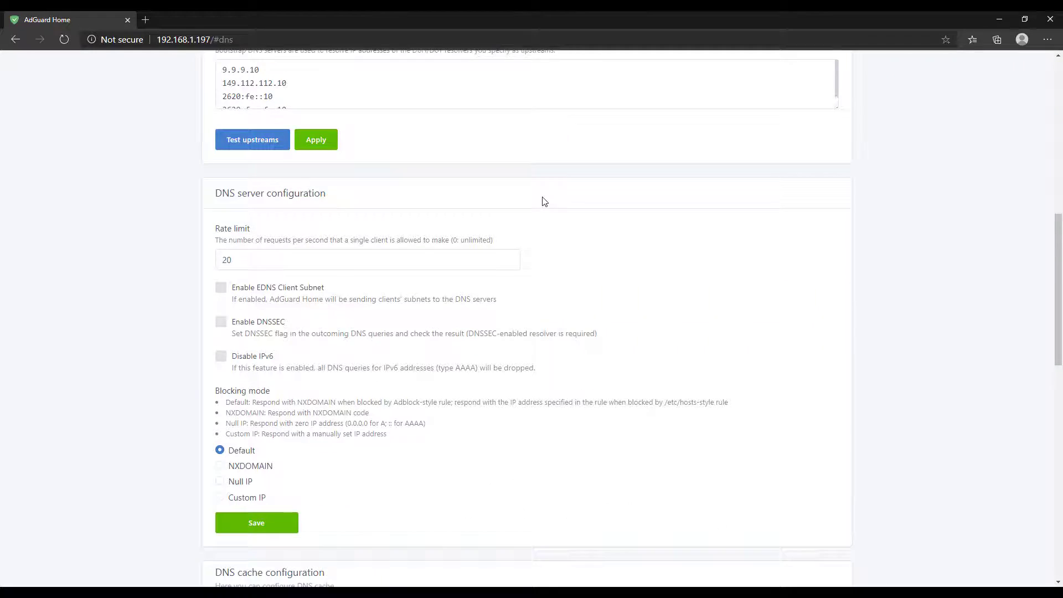
scroll(544, 201, down, 10)
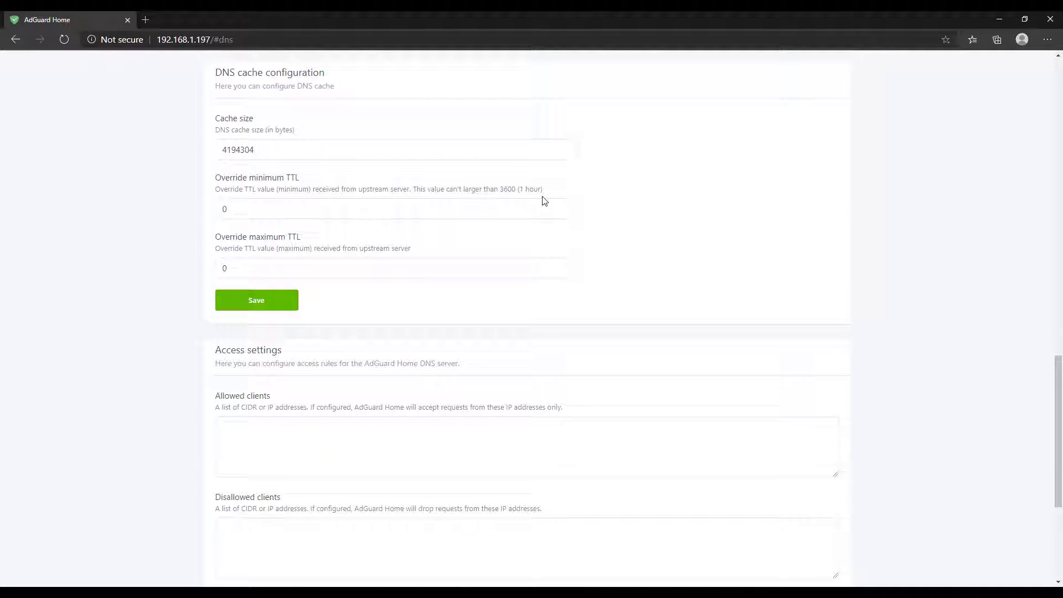
scroll(544, 202, up, 5)
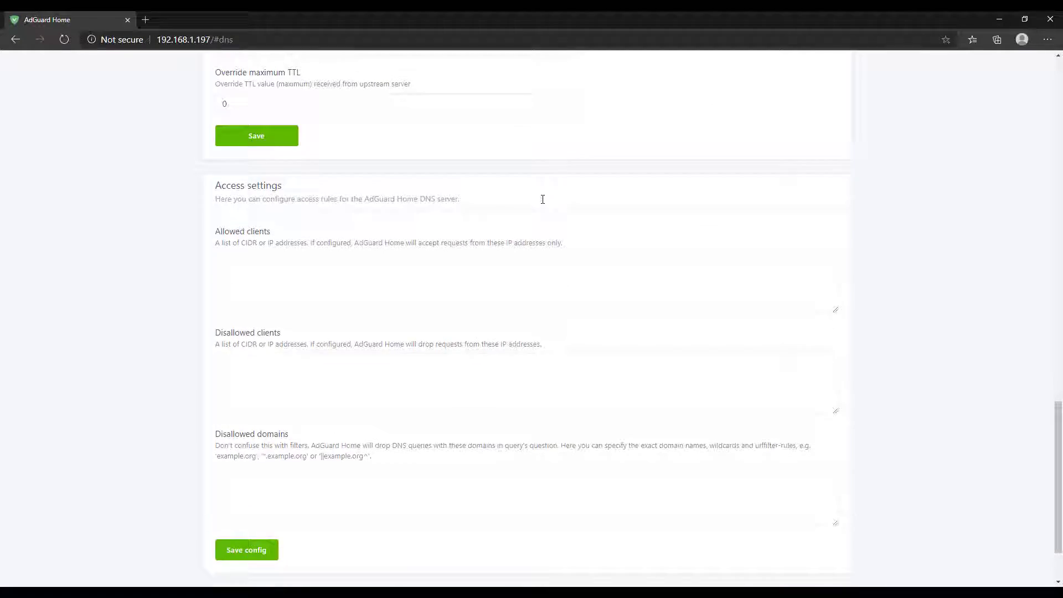
scroll(542, 200, up, 10)
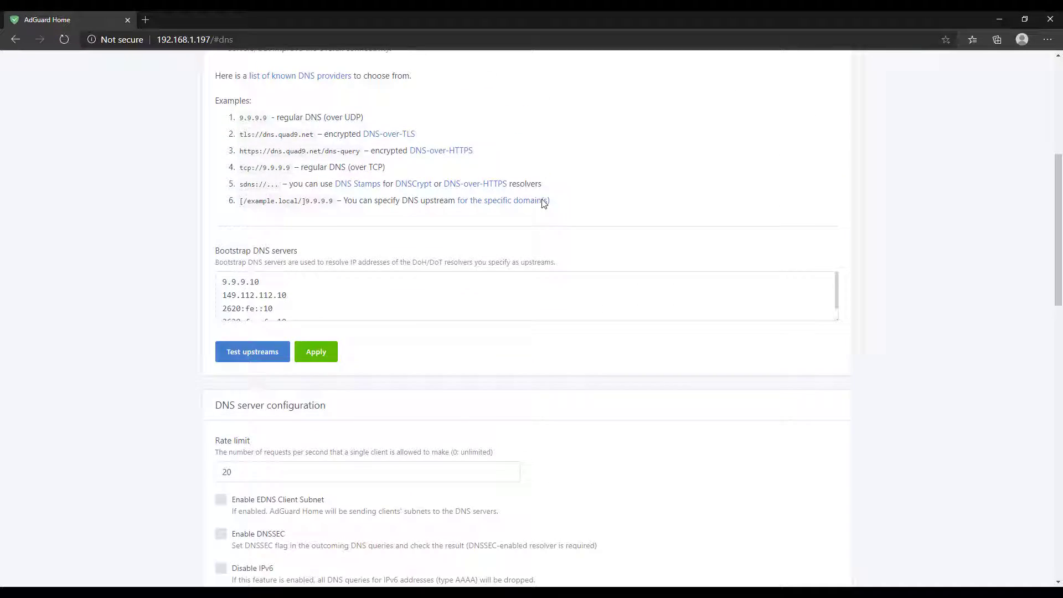
scroll(544, 203, up, 3)
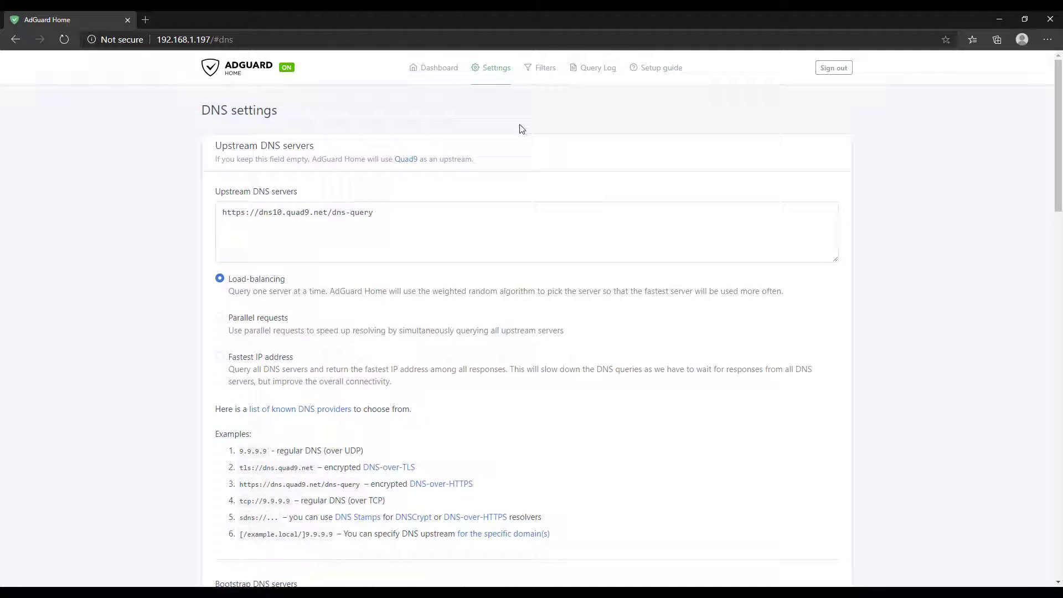
Open the Encryption settings page and scroll through its options
mouse_move(495, 81)
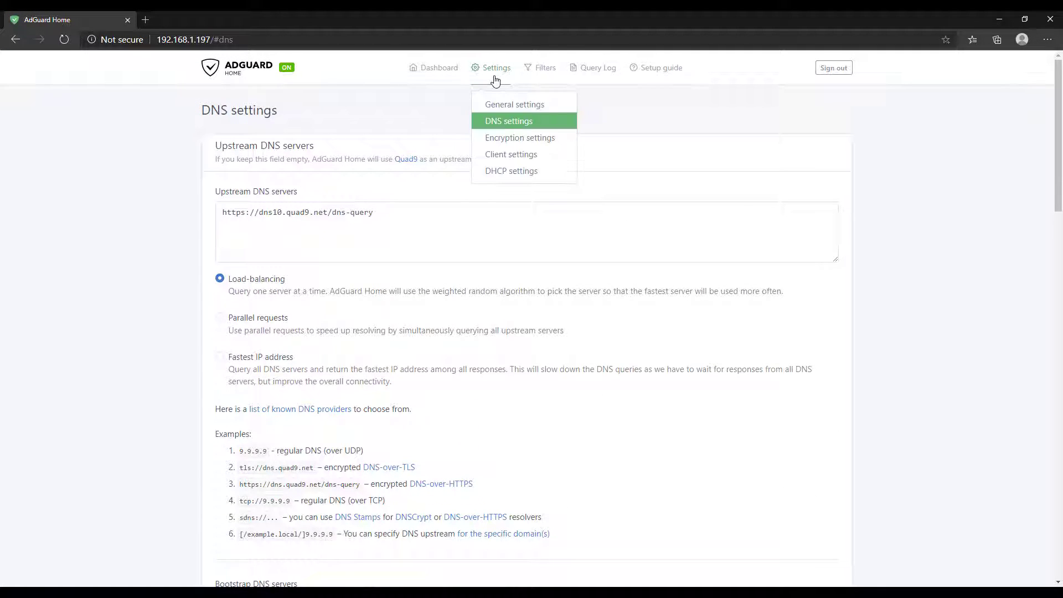
click(508, 138)
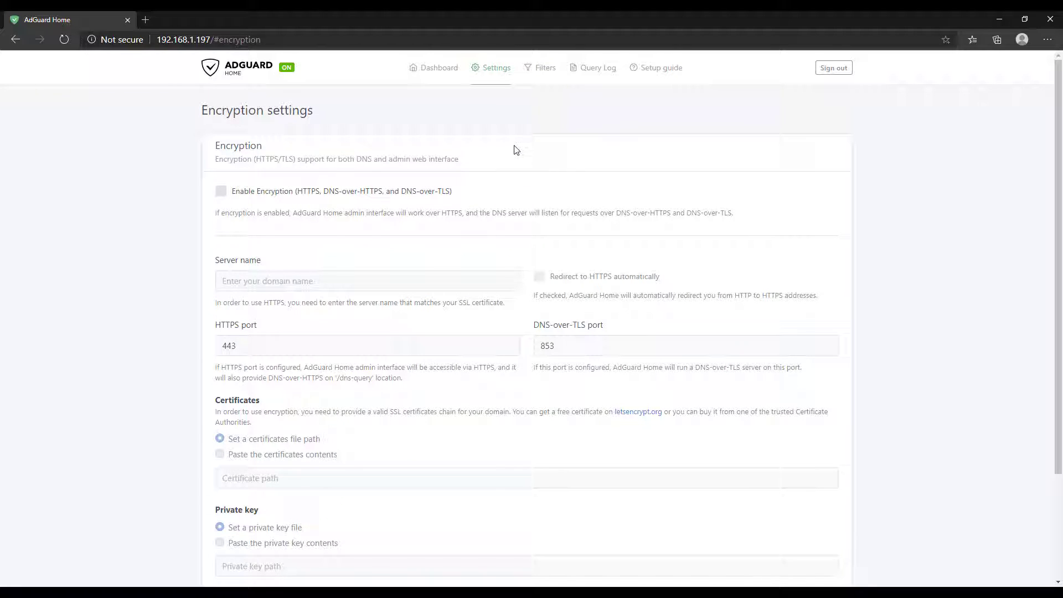
scroll(517, 149, down, 3)
scroll(516, 150, up, 3)
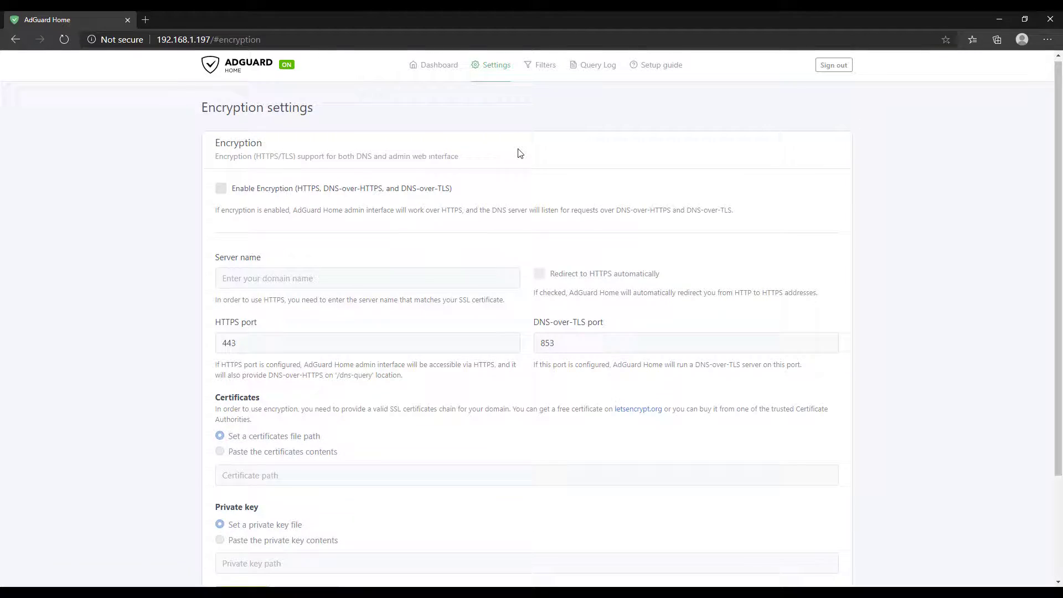
Scroll through Client settings, then return to the General settings page
mouse_move(502, 77)
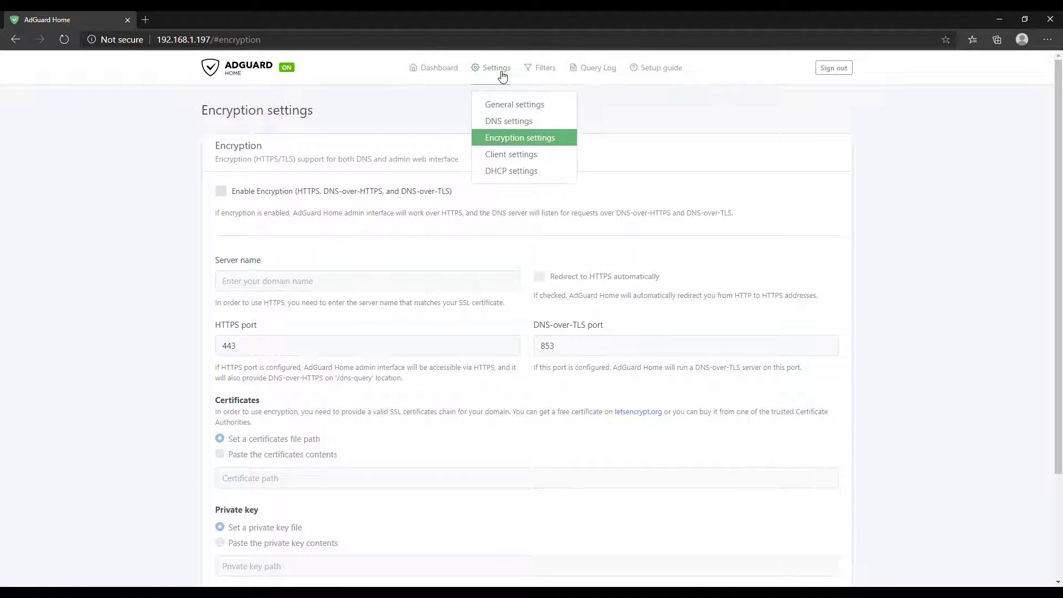
click(514, 156)
scroll(514, 157, down, 3)
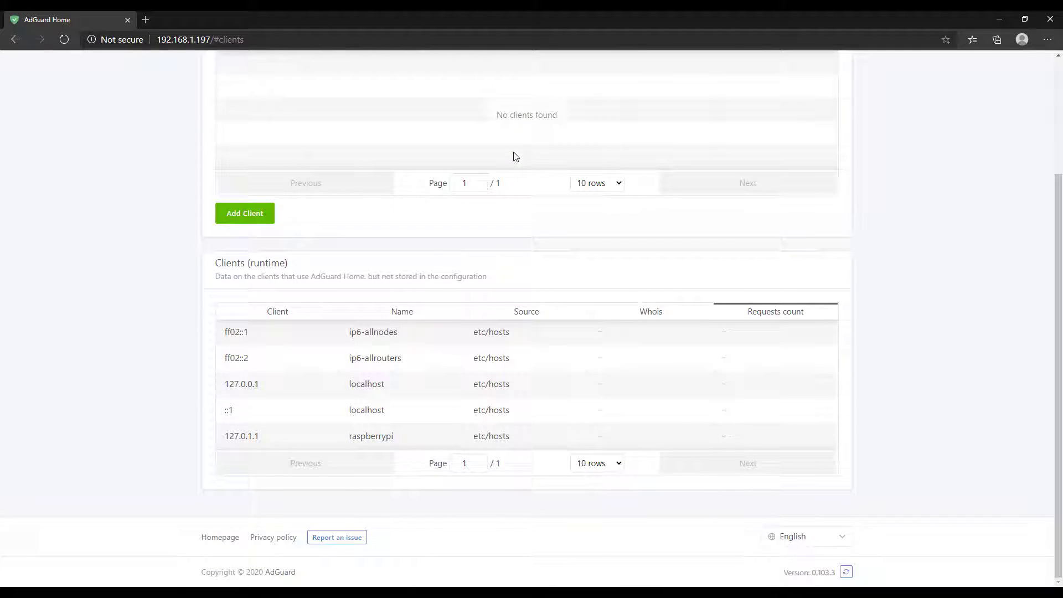
scroll(514, 157, up, 3)
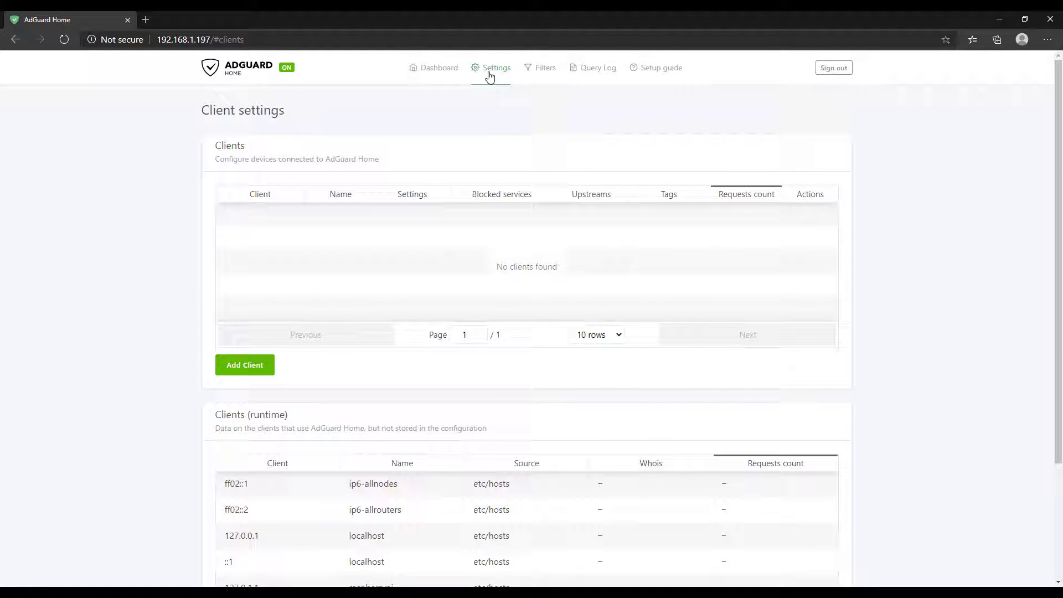
mouse_move(490, 78)
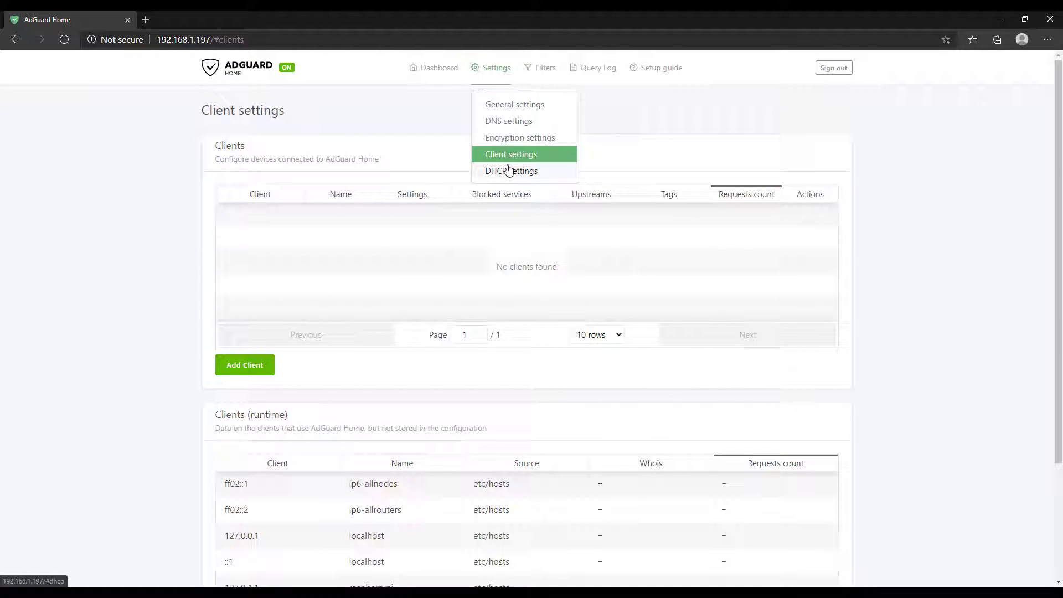
click(502, 105)
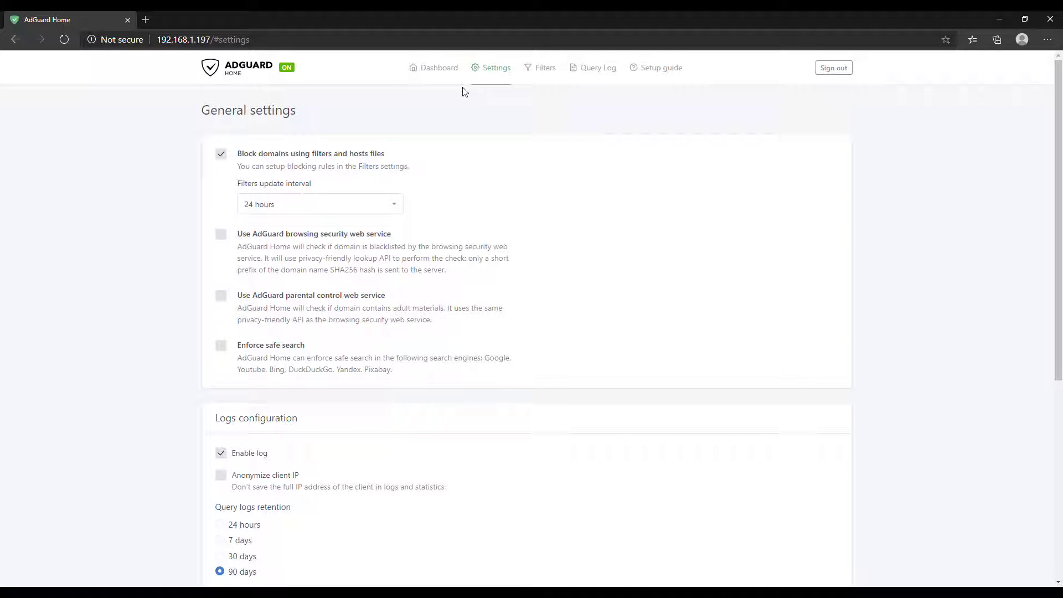
Go back to the Dashboard, where protection is on and all statistics read 0
click(439, 74)
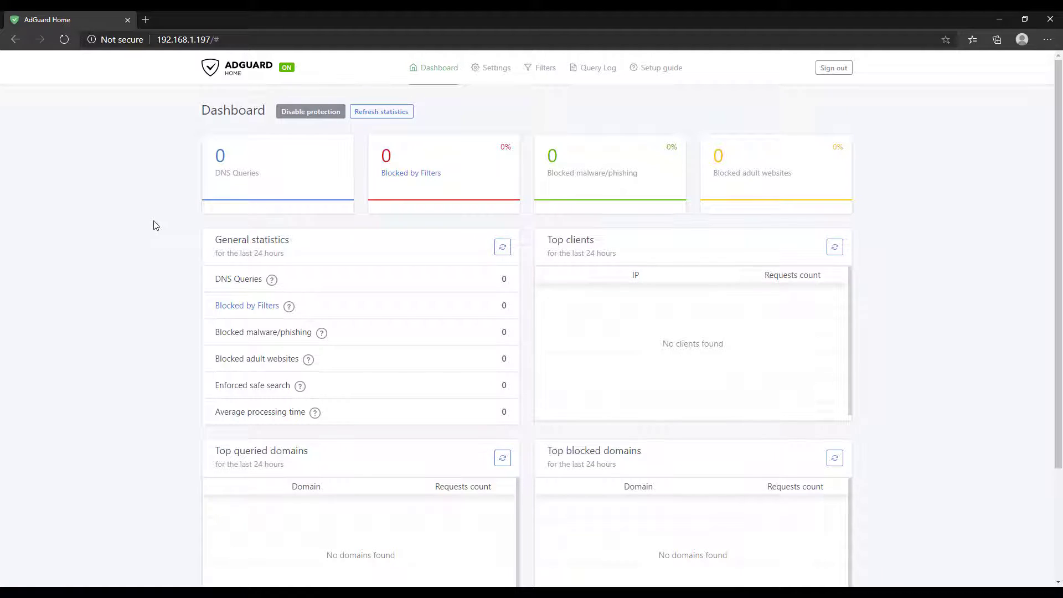